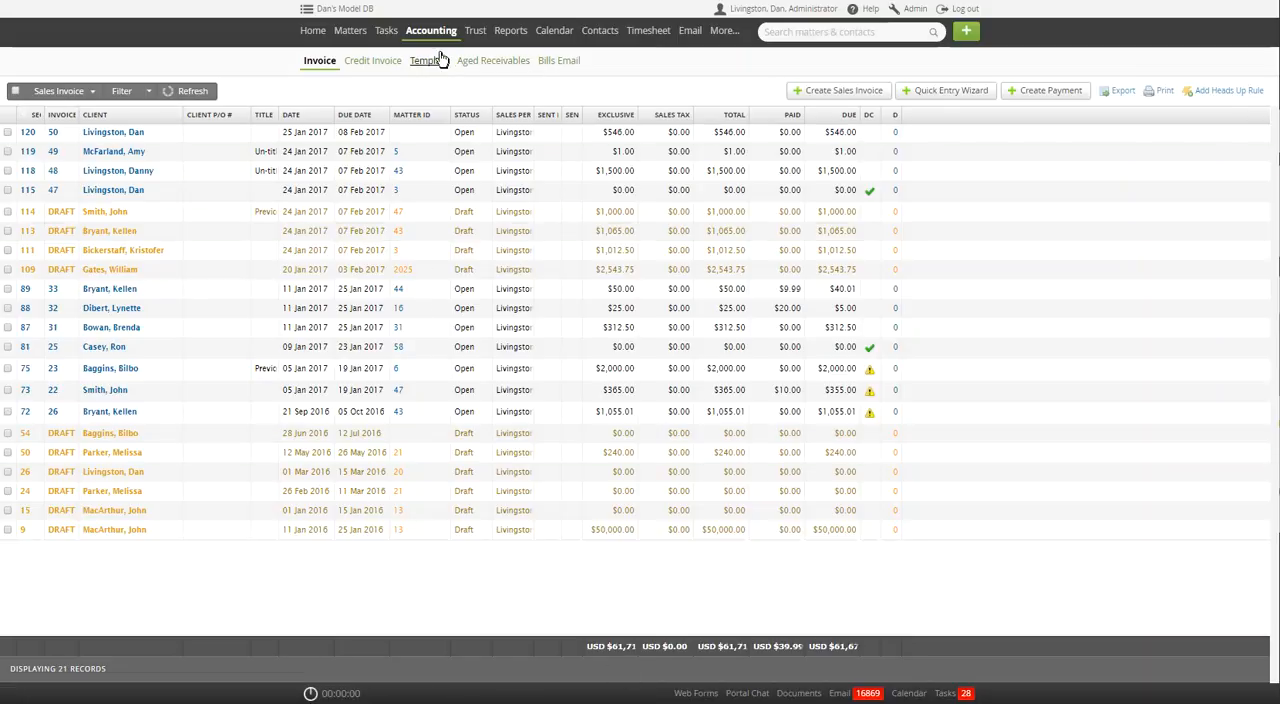
Go to the billing invoices list and start a new sales invoice with the Quick Entry Wizard.
mouse_move(428, 37)
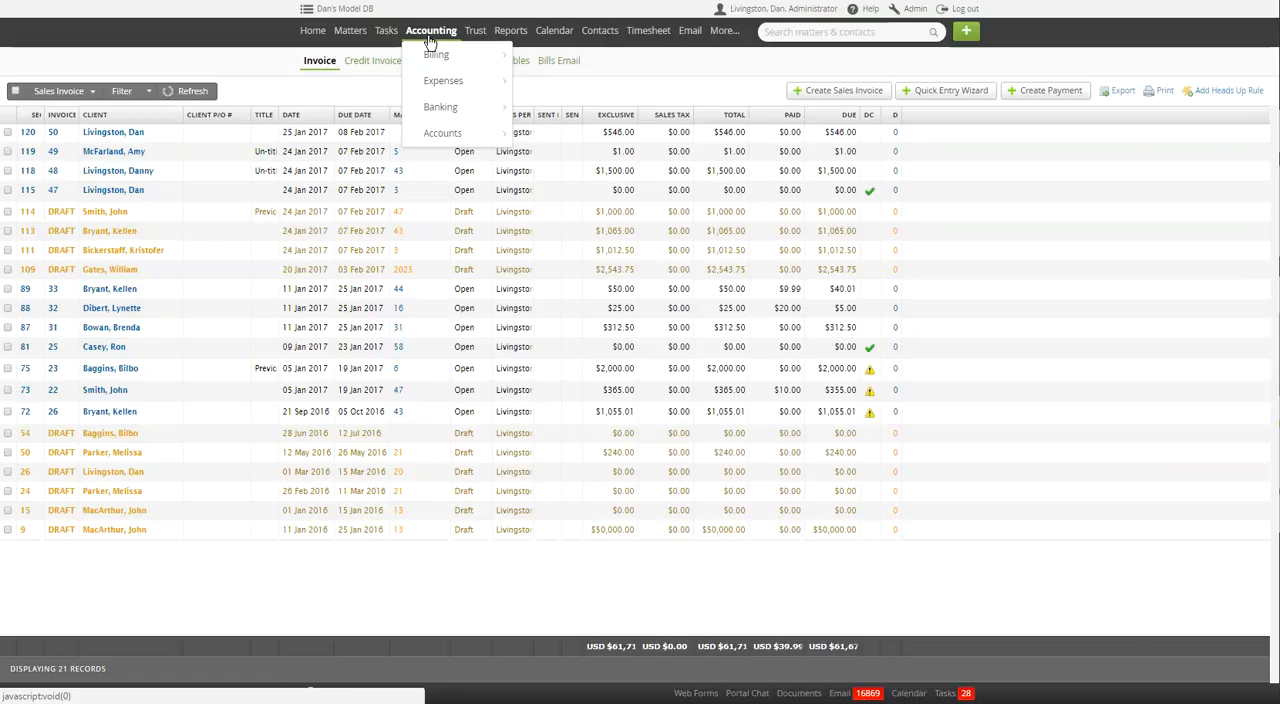
mouse_move(438, 60)
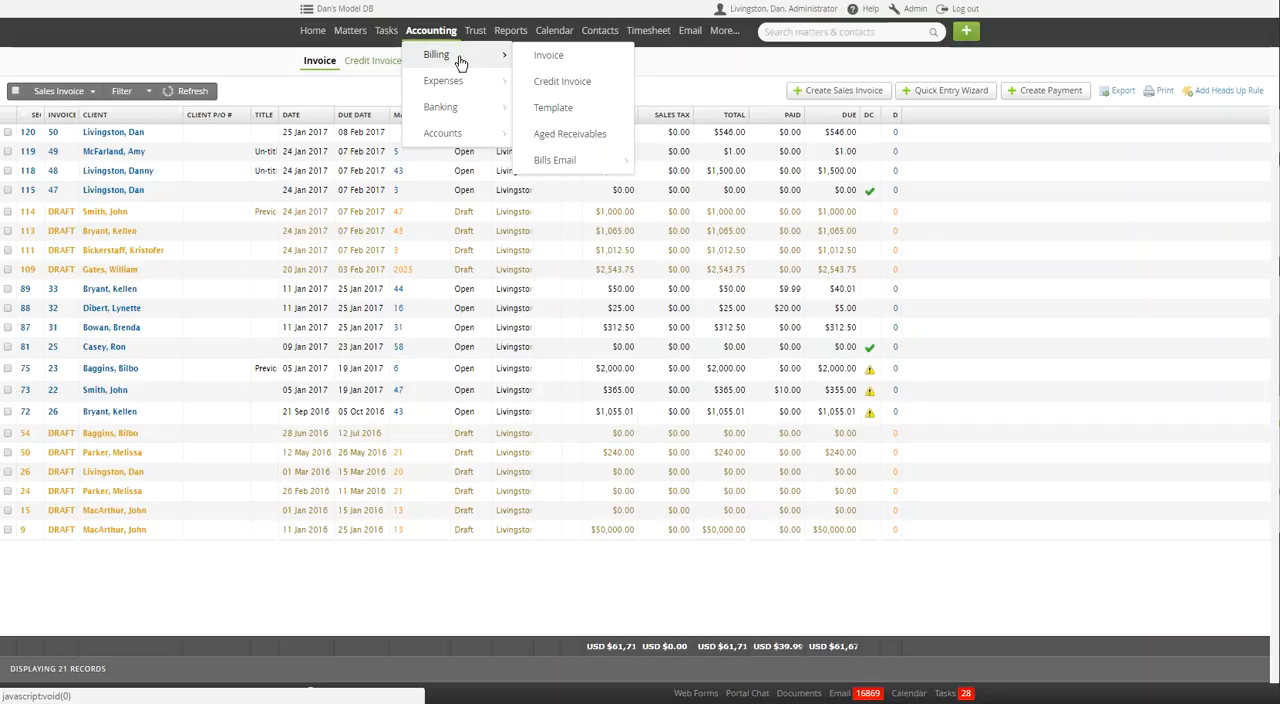
left_click(548, 60)
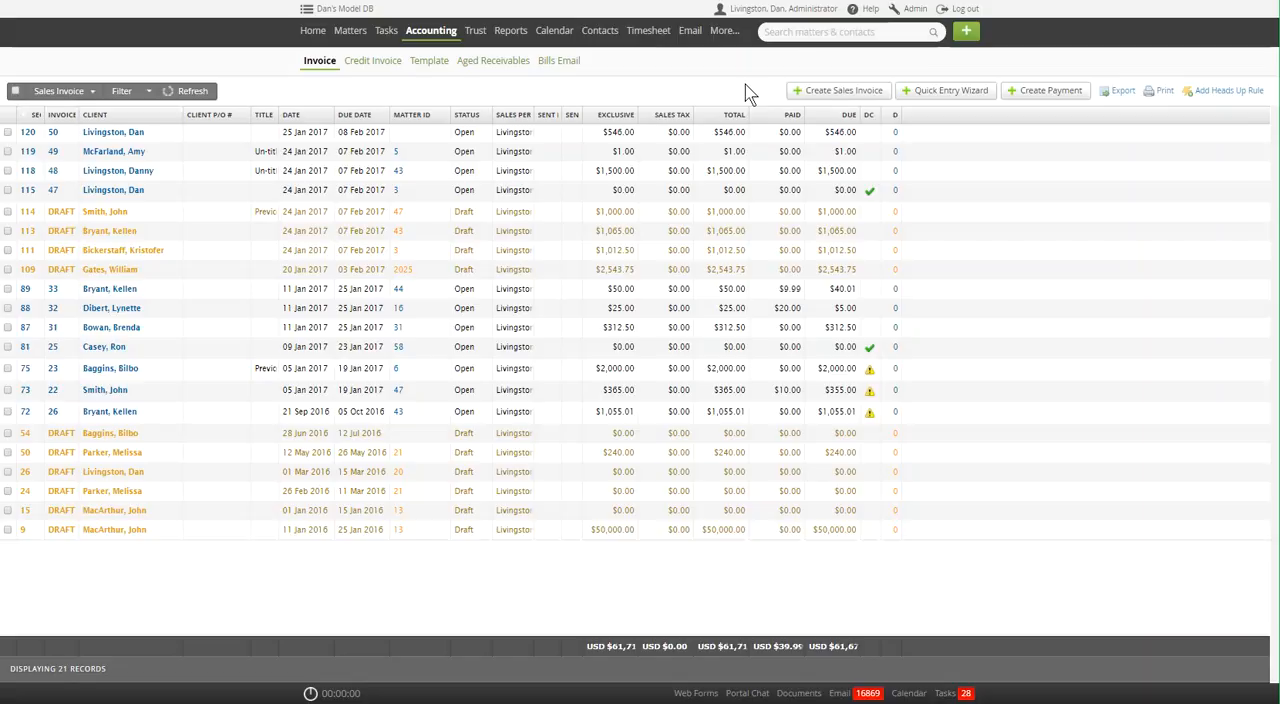
left_click(937, 97)
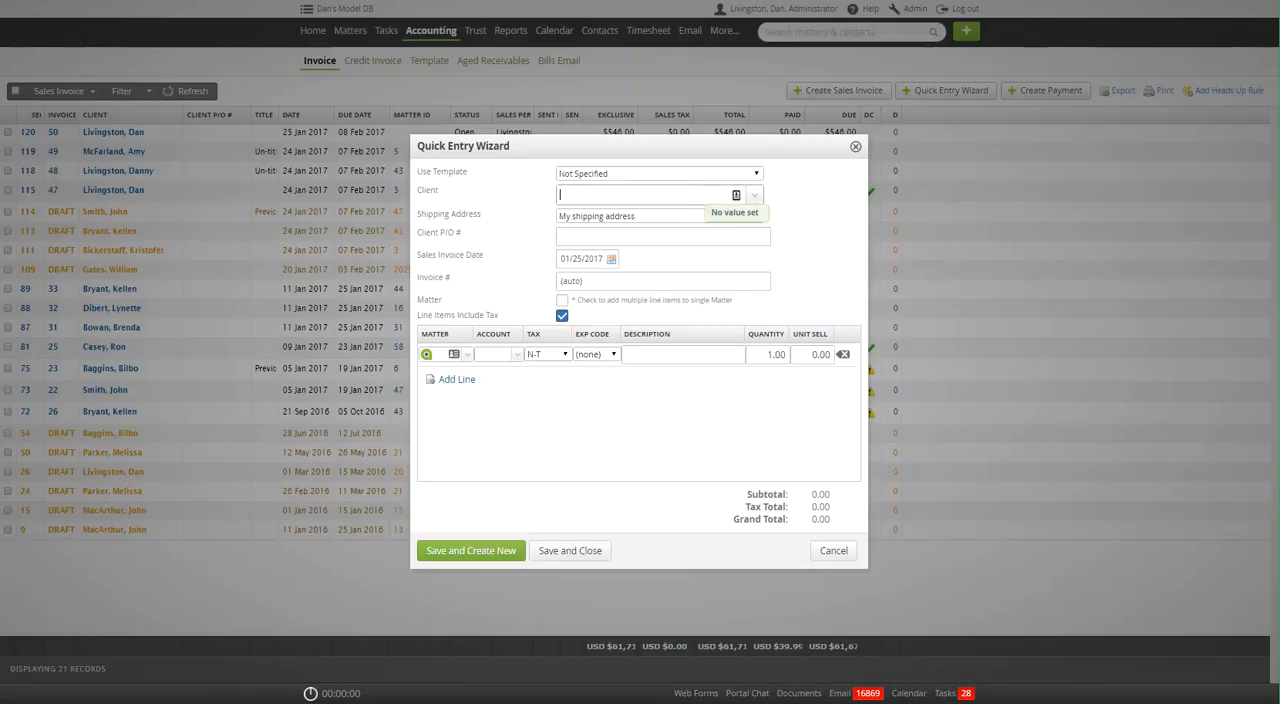
Look up the client by surname for the invoice and set the shipping address to Matter Client shipping address.
left_click(736, 195)
type("lv")
key("BackSpace")
key("BackSpace")
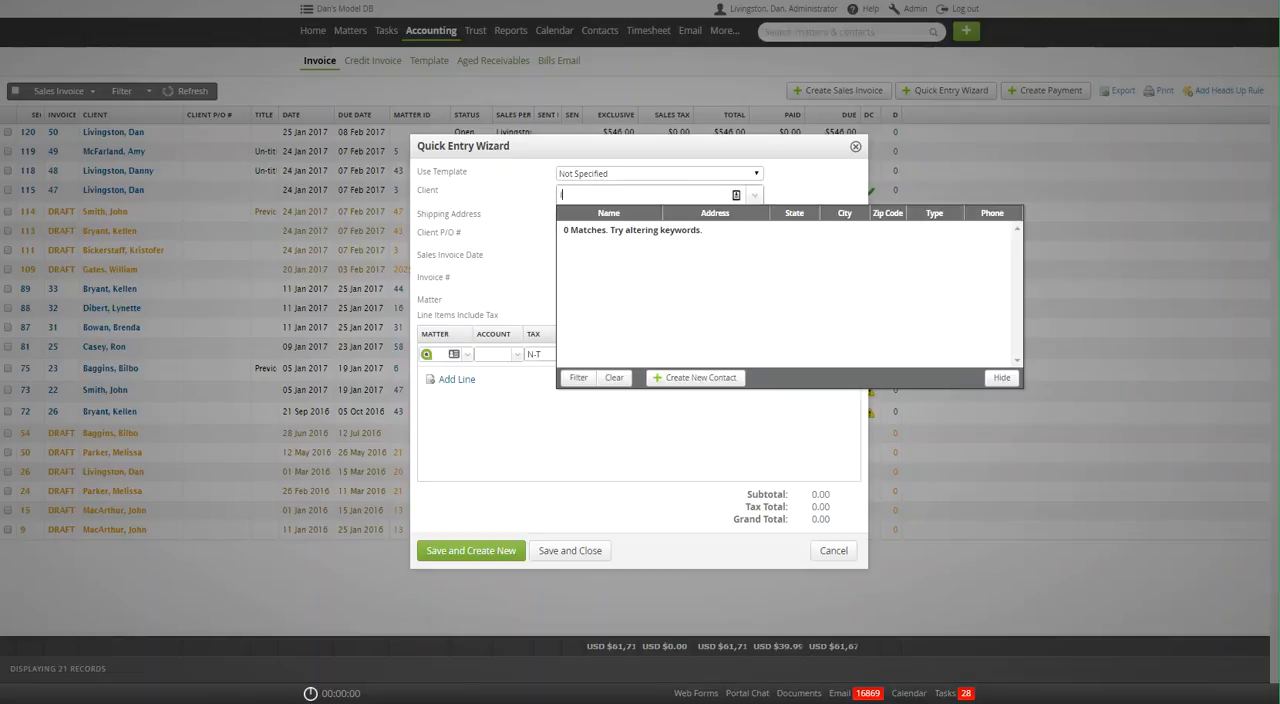
type("living")
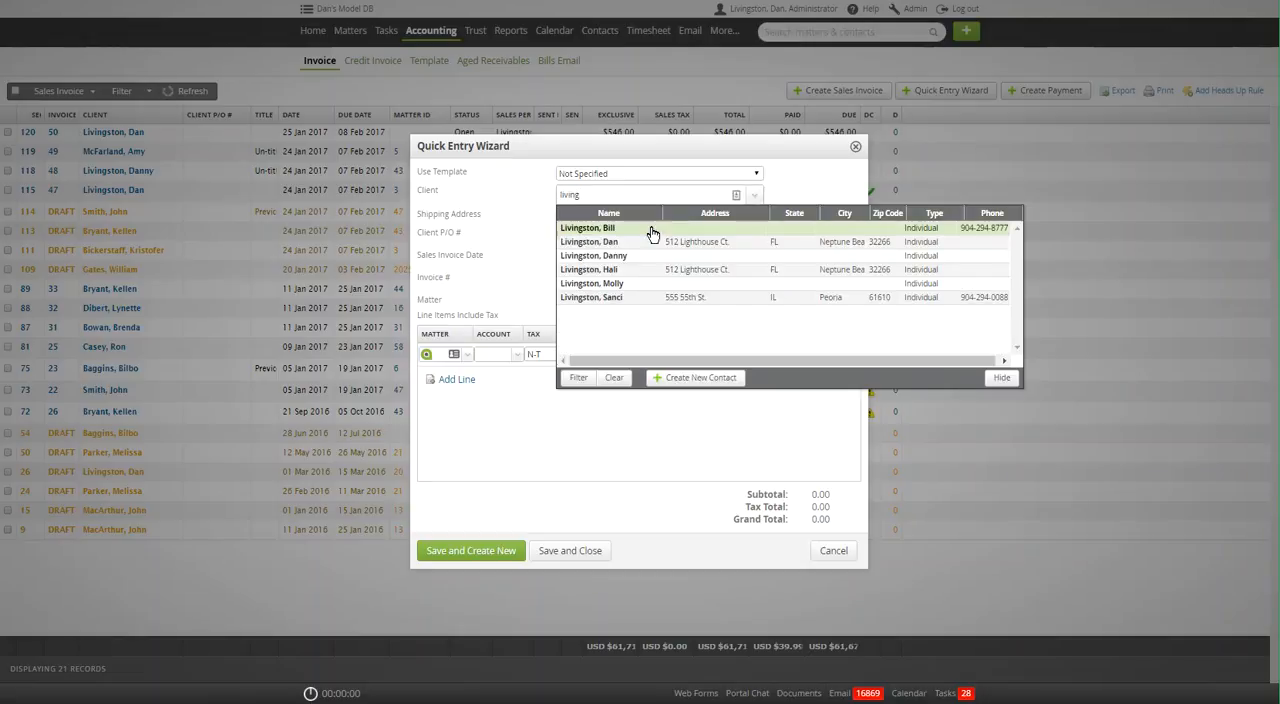
left_click(598, 243)
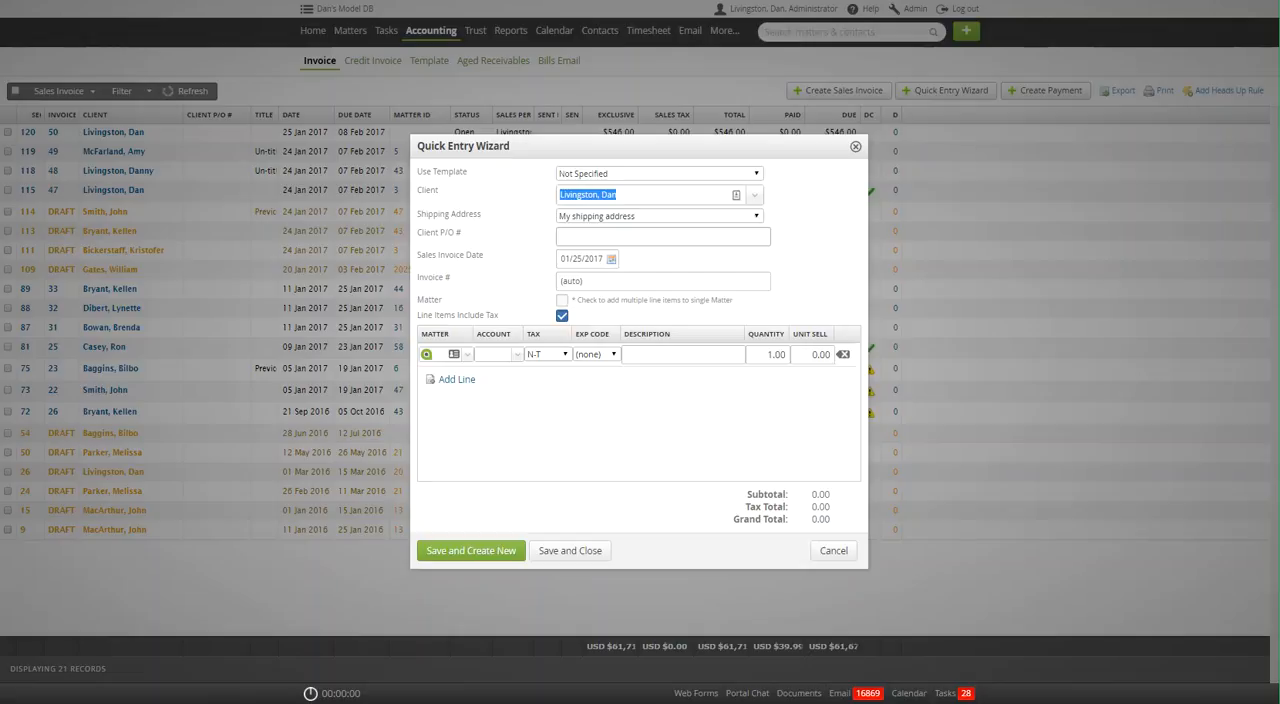
left_click(655, 220)
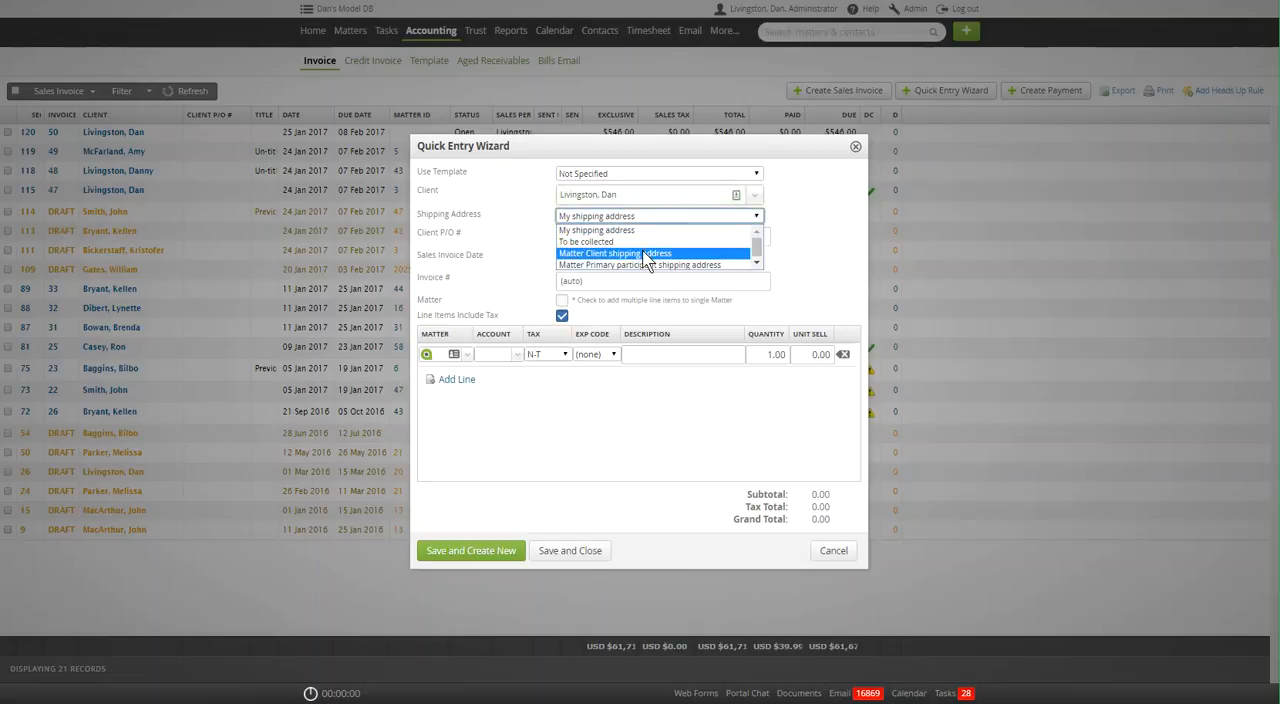
left_click(647, 255)
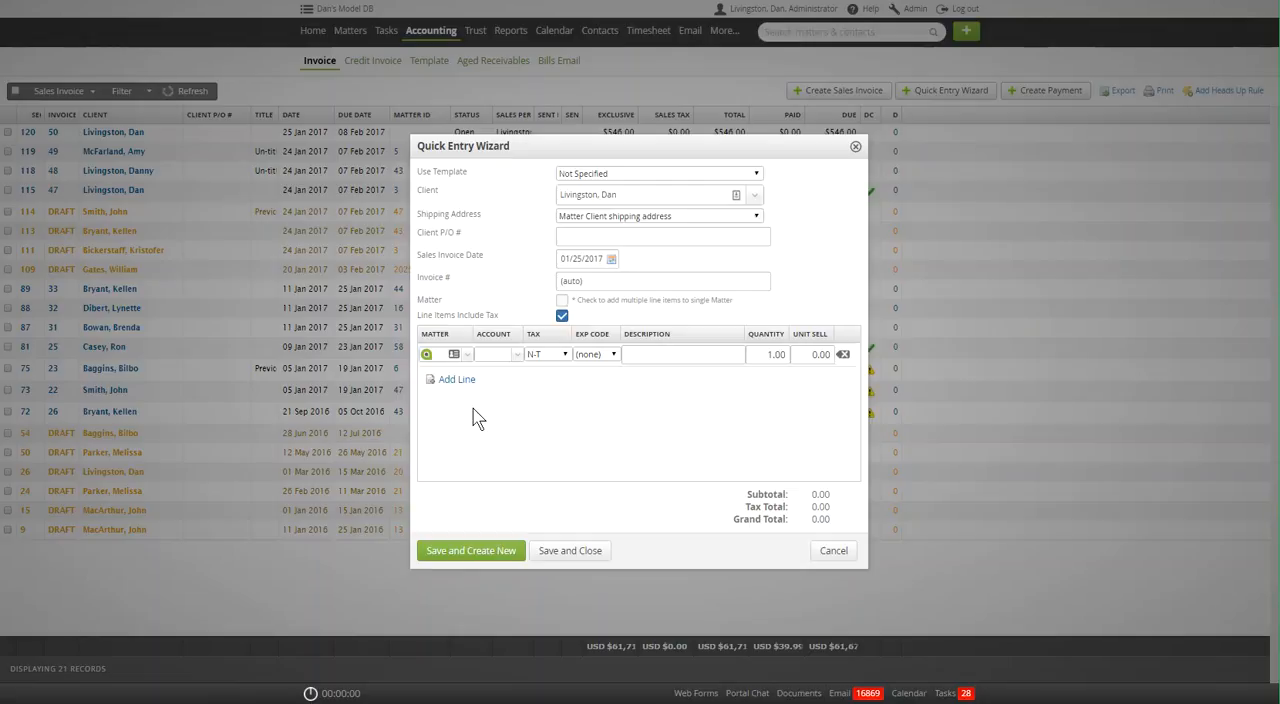
Assign the first line item to the client's matter 64 and to the 4-1100 Fees account.
type("test")
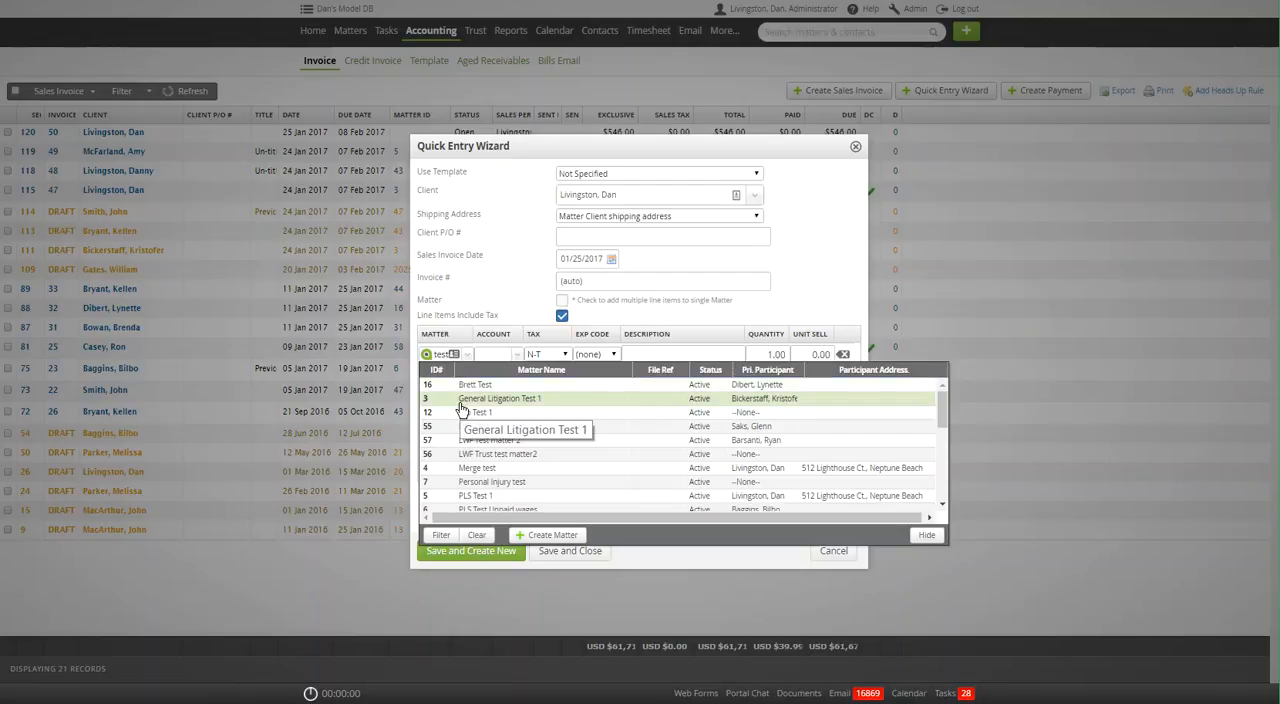
type("liv")
type("ingst")
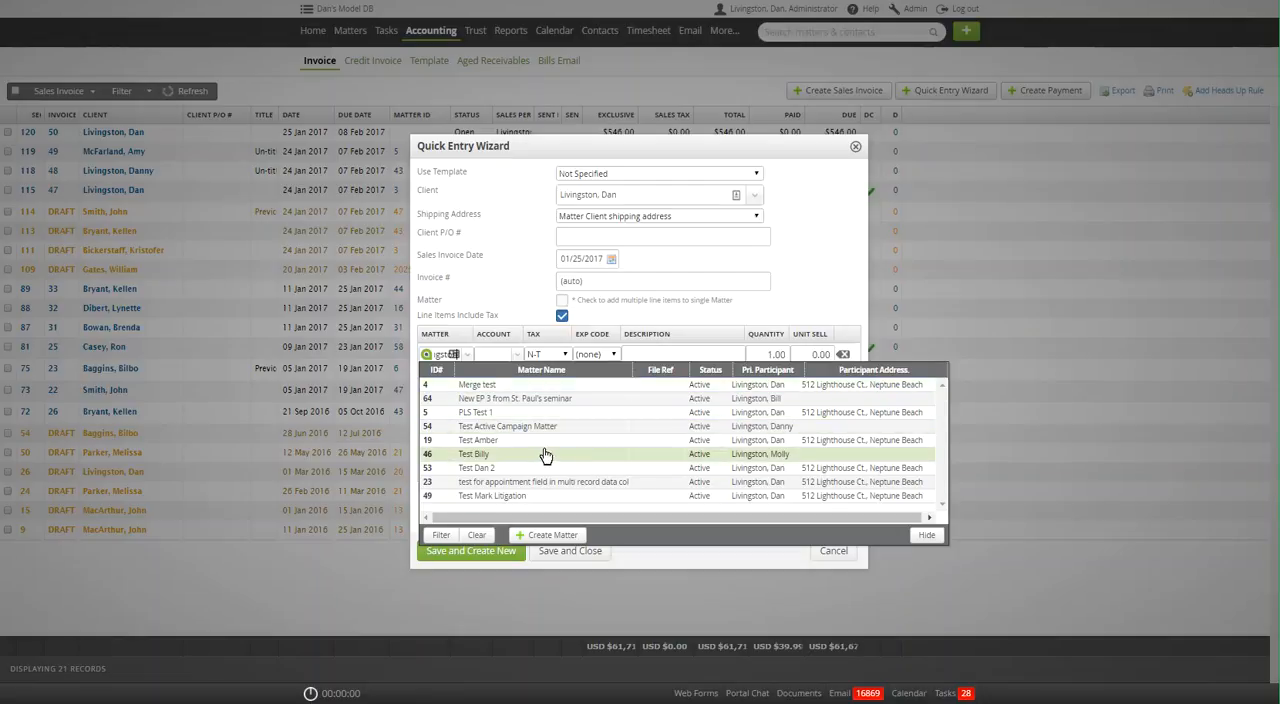
left_click(478, 407)
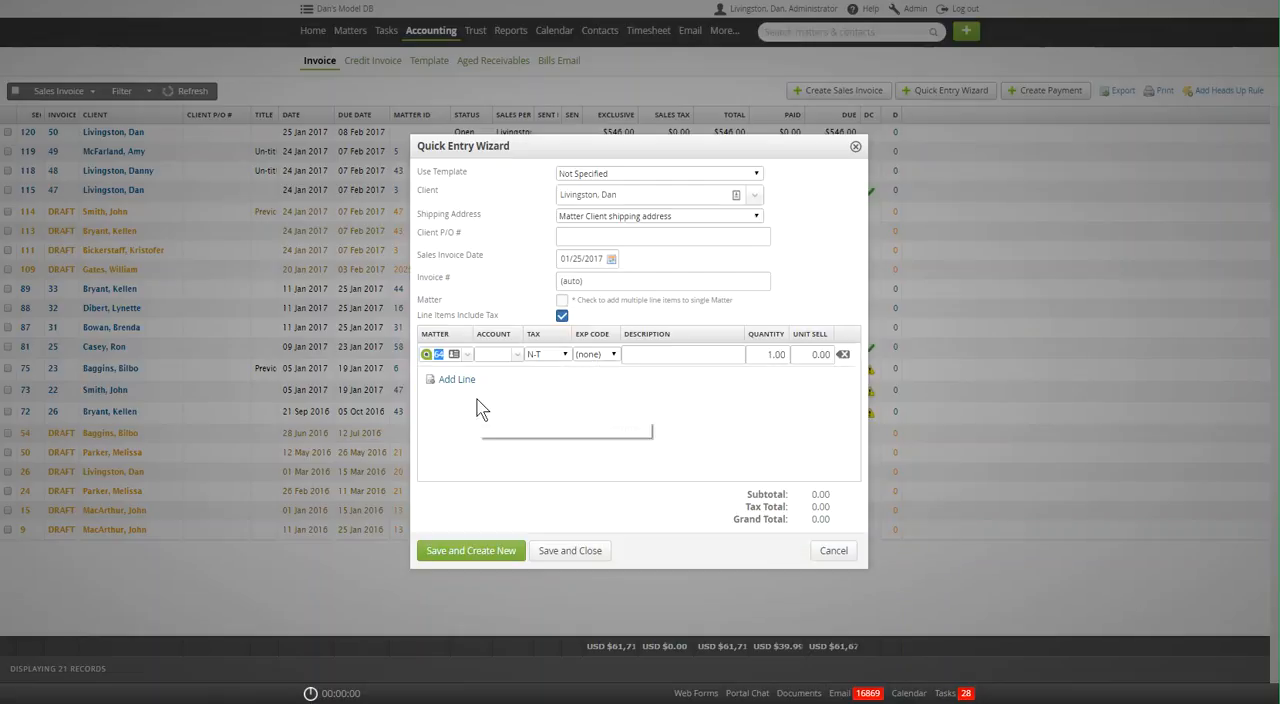
left_click(480, 354)
left_click(518, 356)
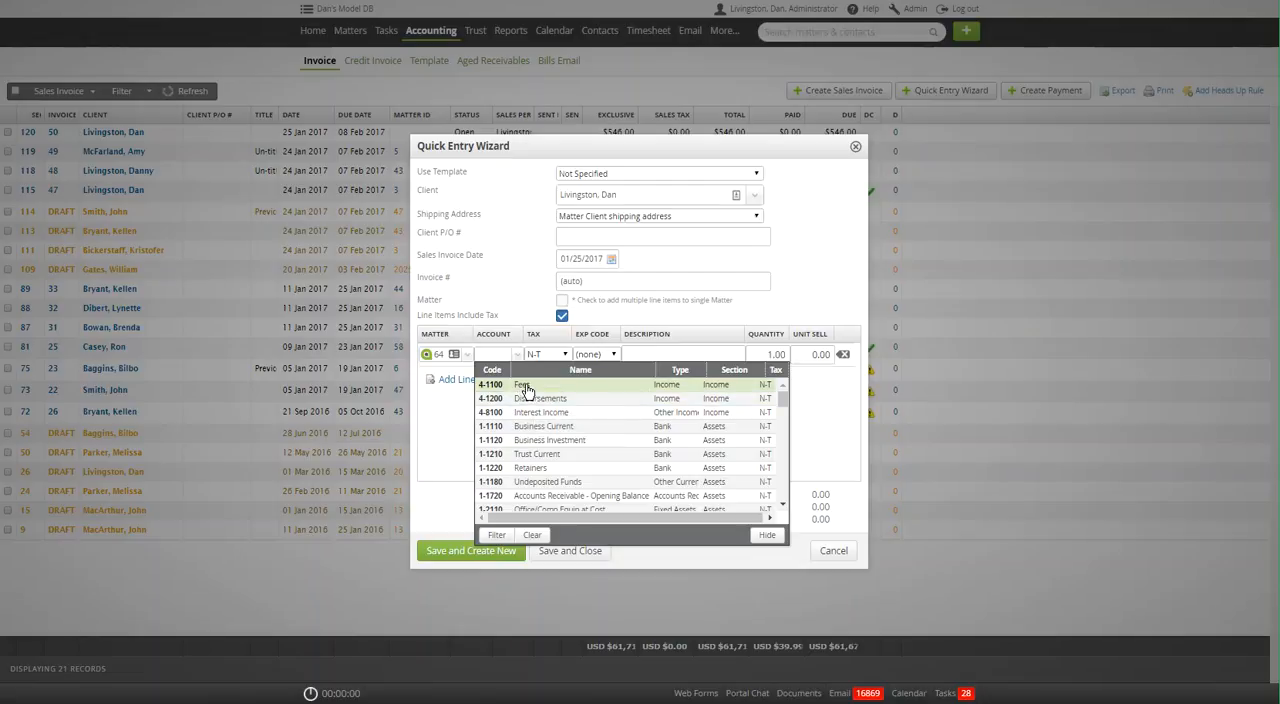
left_click(522, 384)
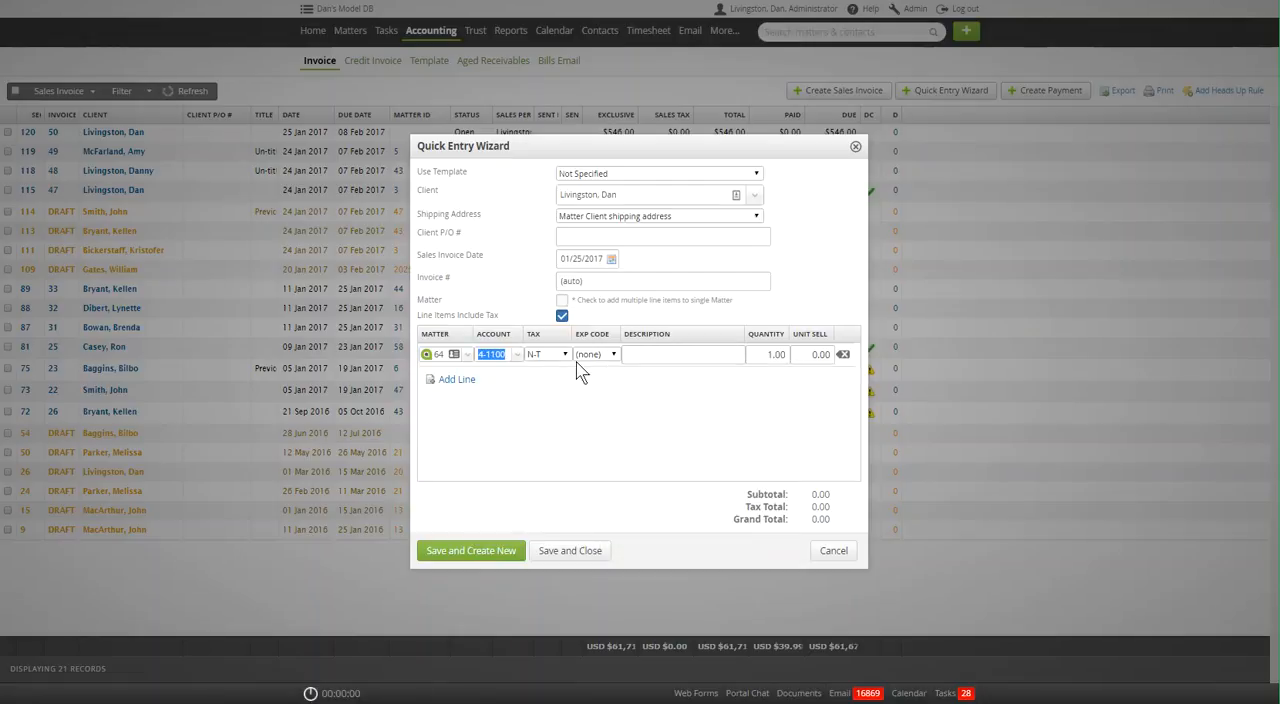
Describe the line item as "Balance Brought Forward" and set its unit sell amount to 568.00.
left_click(673, 358)
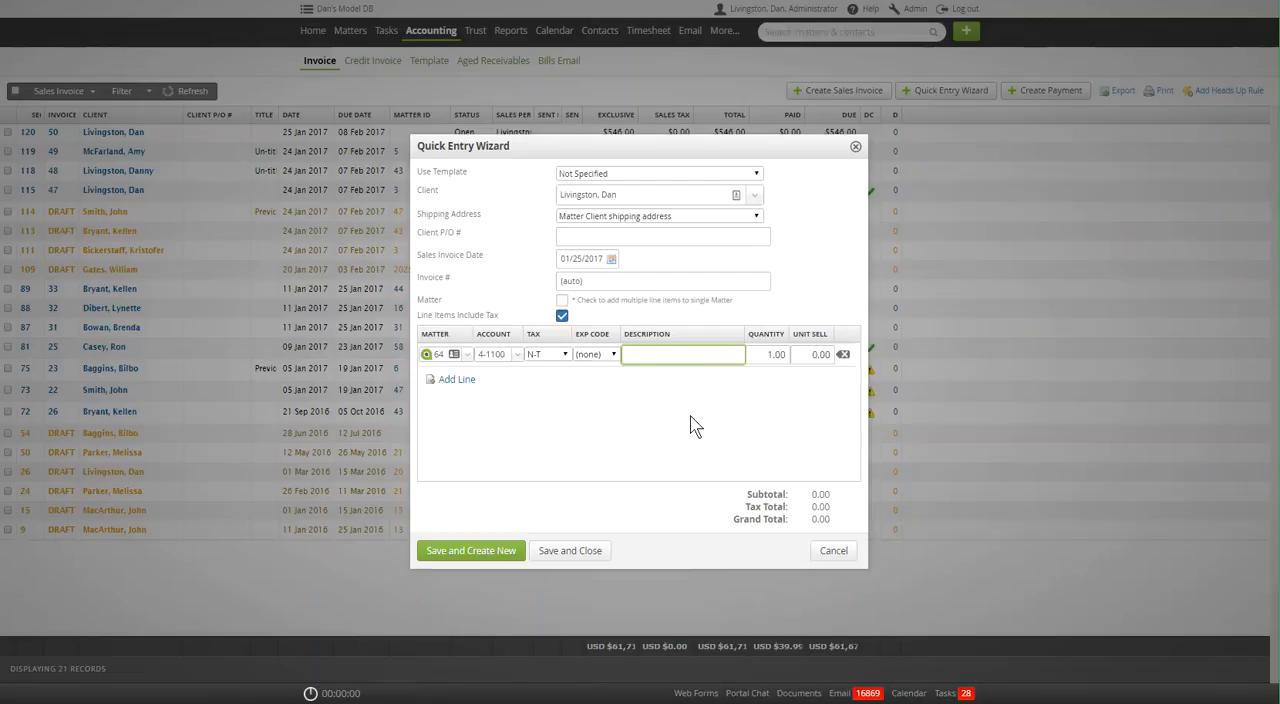
type("Balance Brought Forward")
key("Tab")
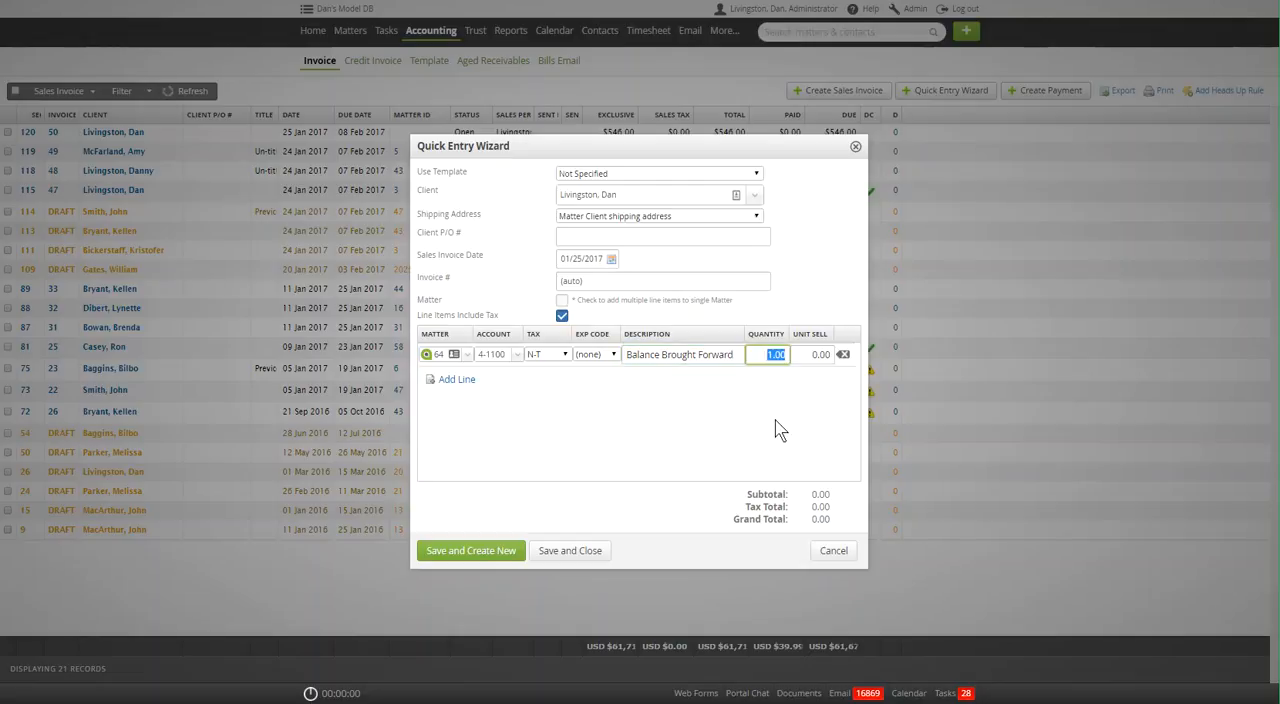
key("Tab")
type("5")
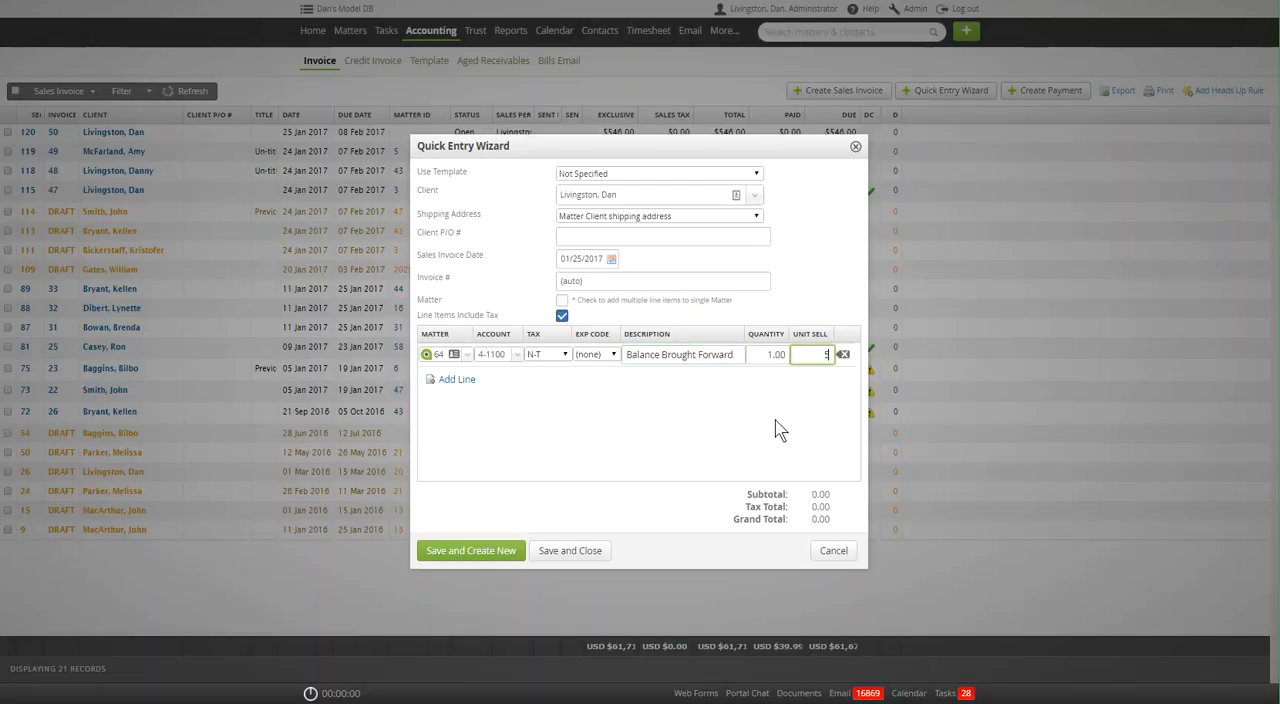
key("Tab")
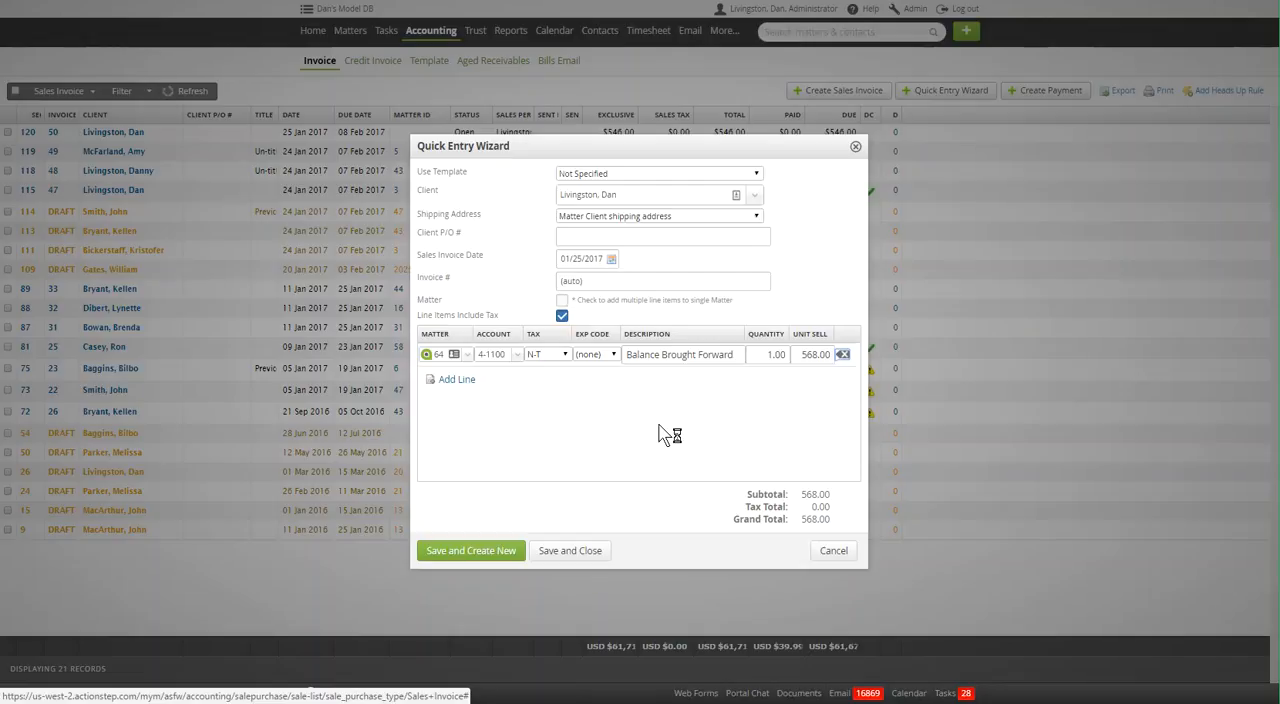
Try a second line item on the 4-1200 Disbursements account and delete that line again.
left_click(457, 382)
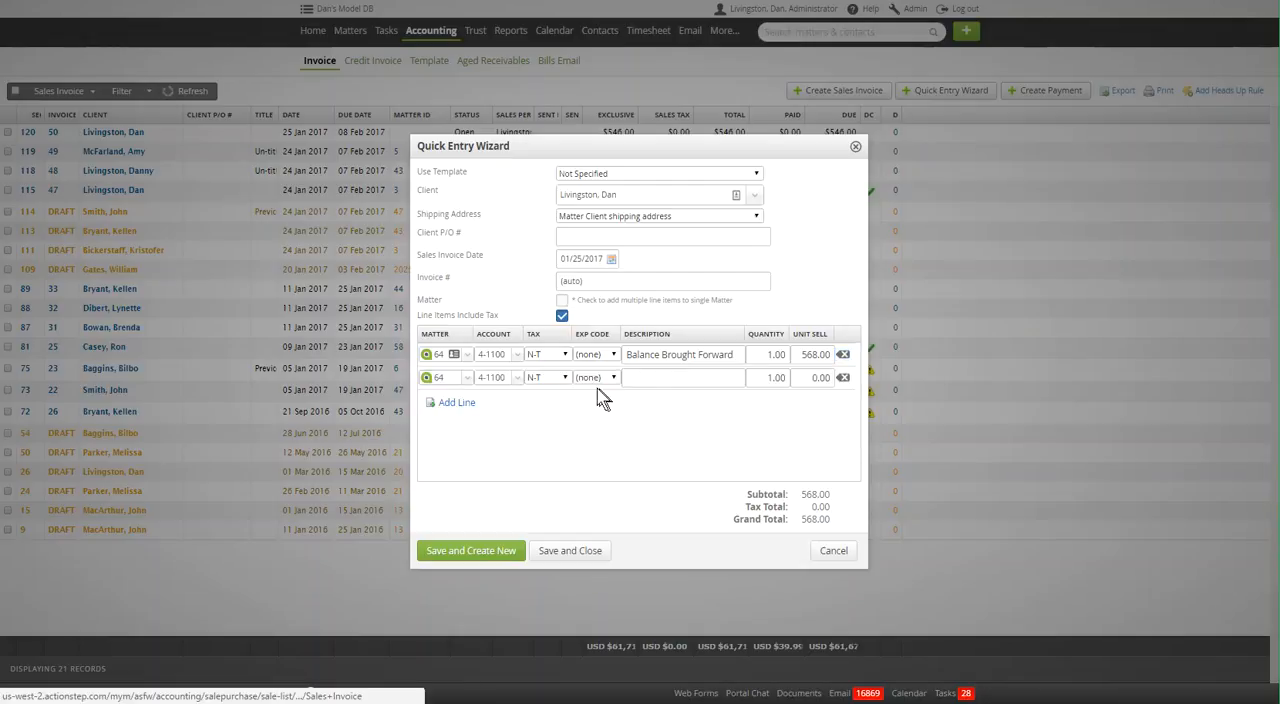
left_click(517, 382)
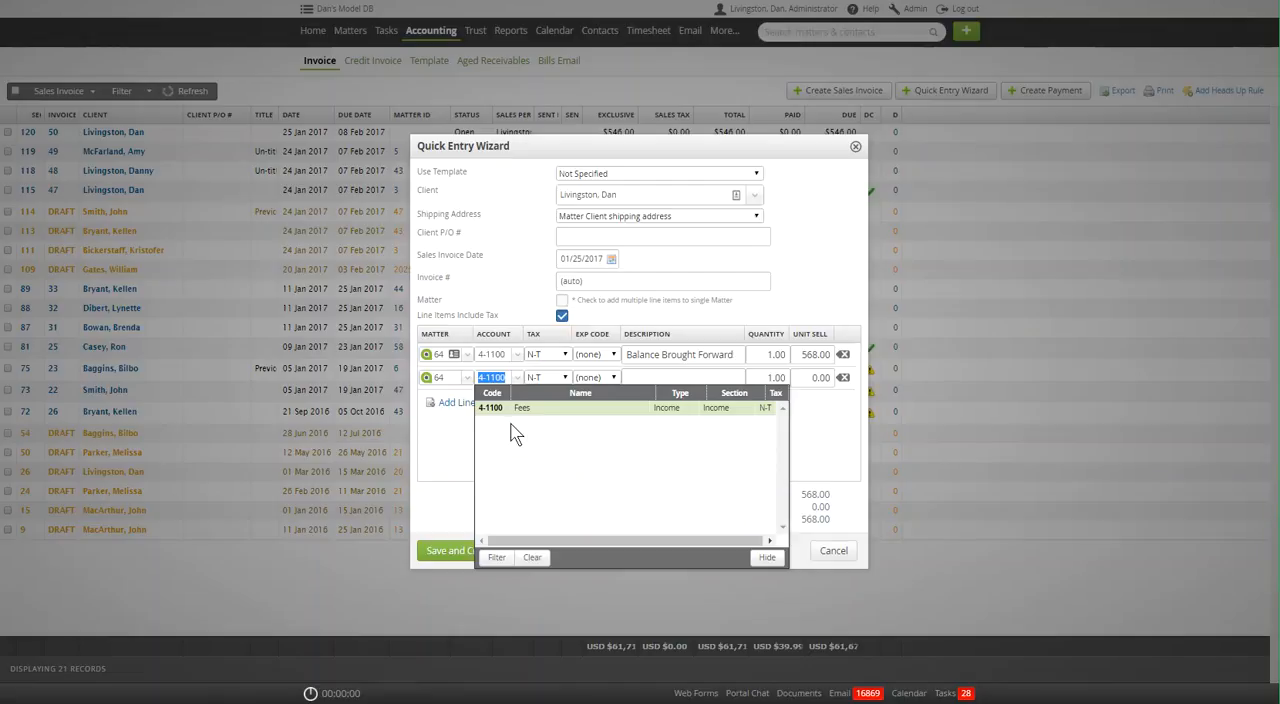
type("disp")
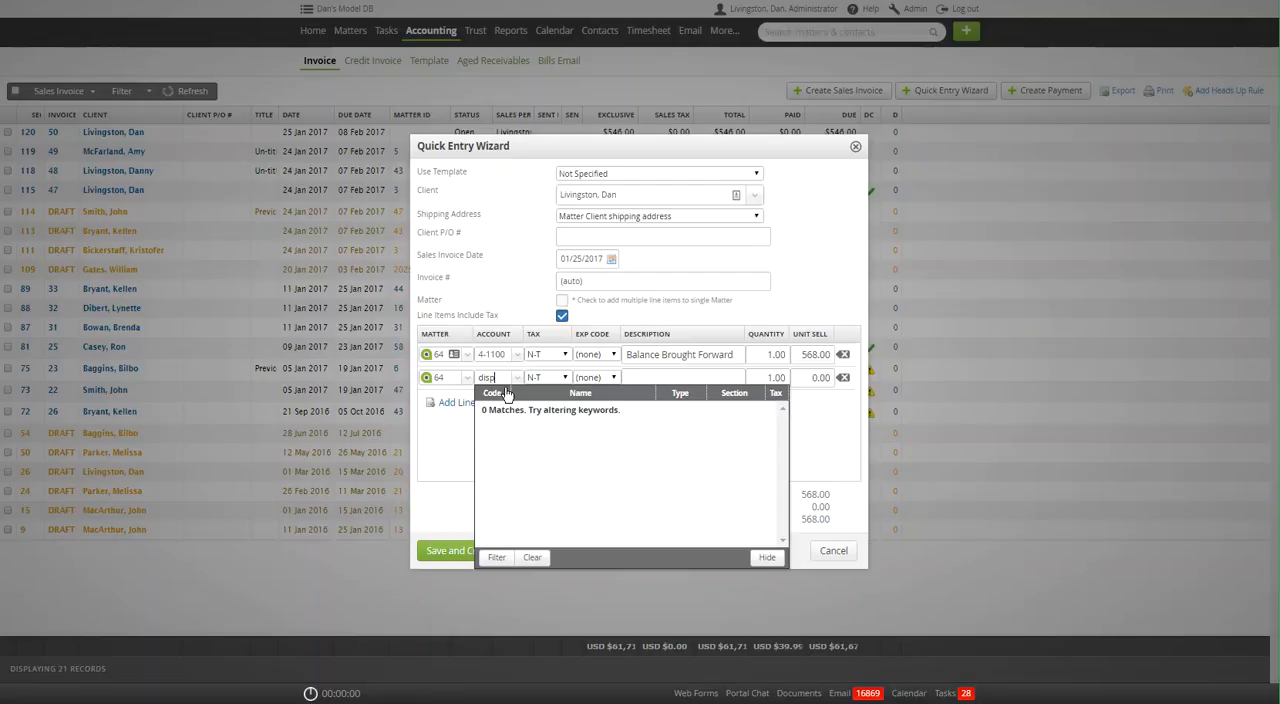
key("BackSpace")
type("b")
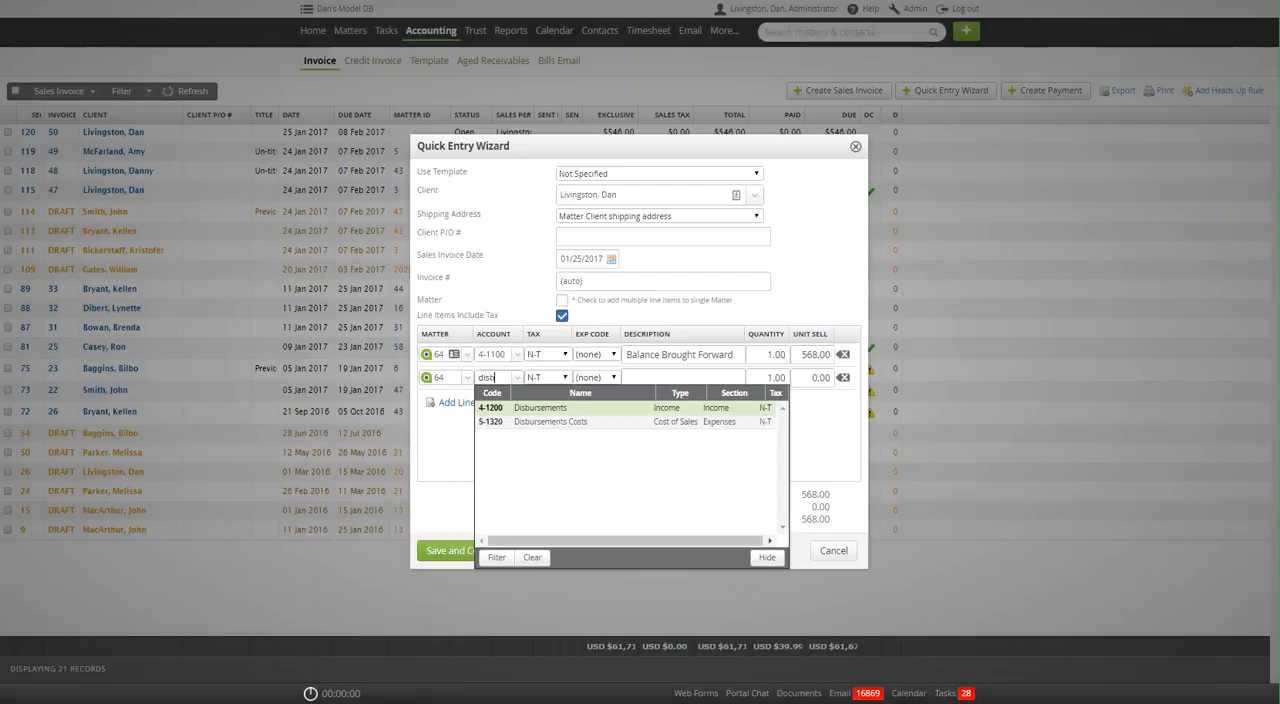
left_click(526, 413)
key("Tab")
key("Tab")
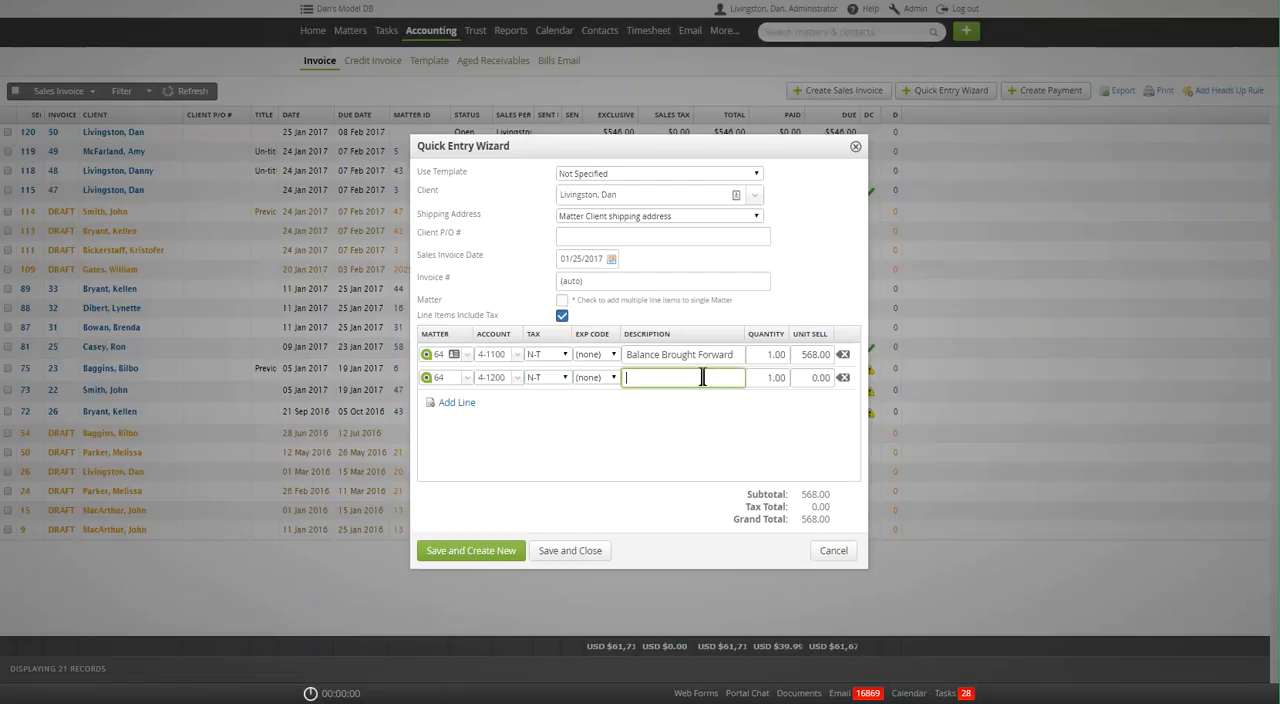
left_click(843, 379)
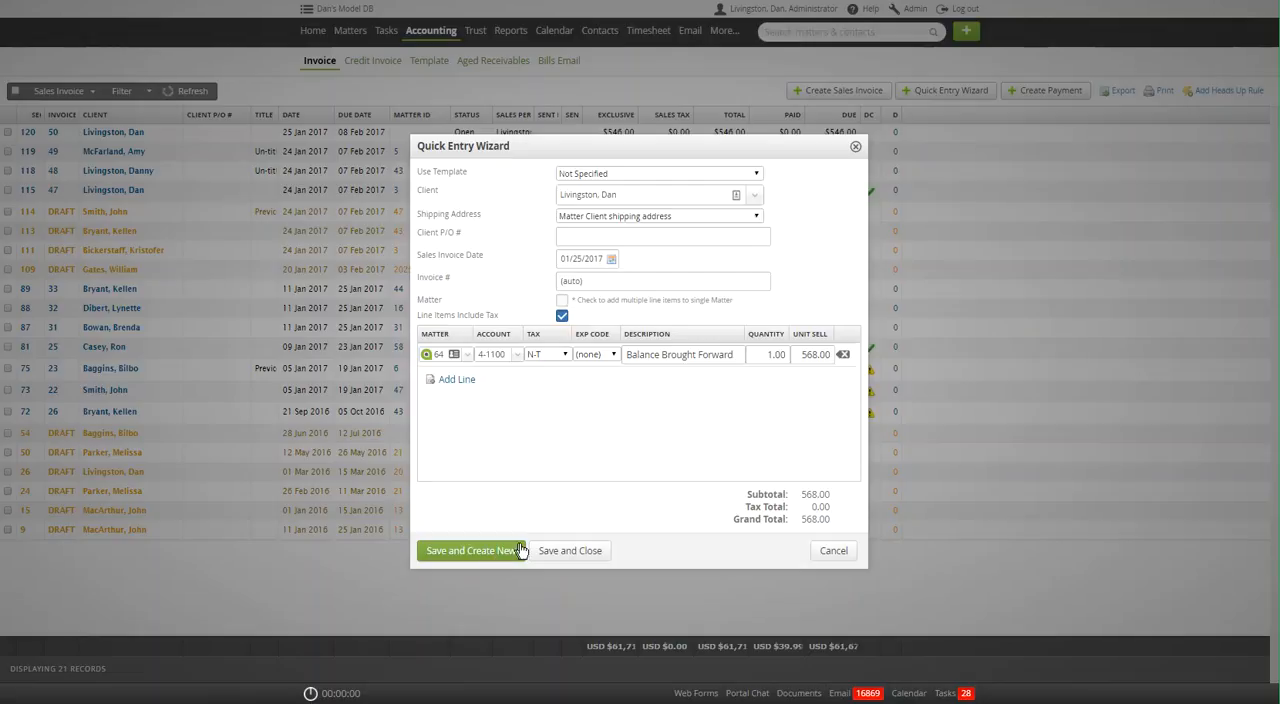
Save and close the sales invoice and refresh the invoice list.
left_click(566, 551)
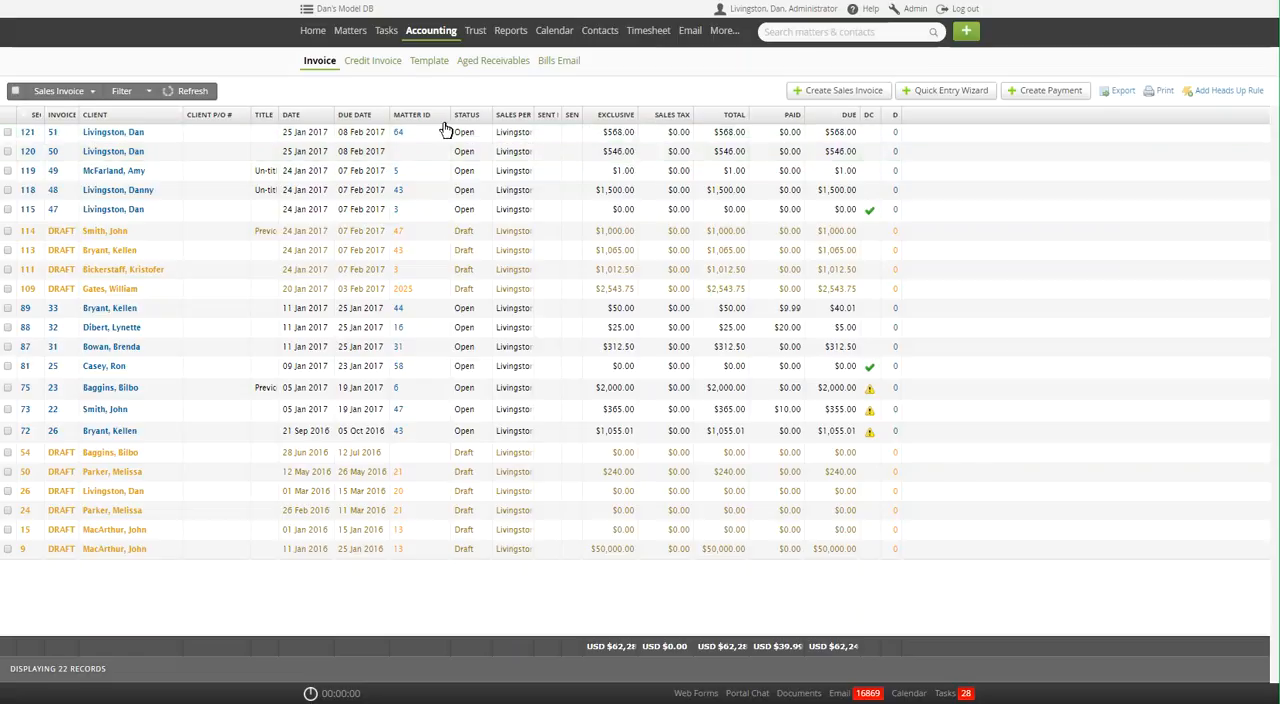
left_click(190, 94)
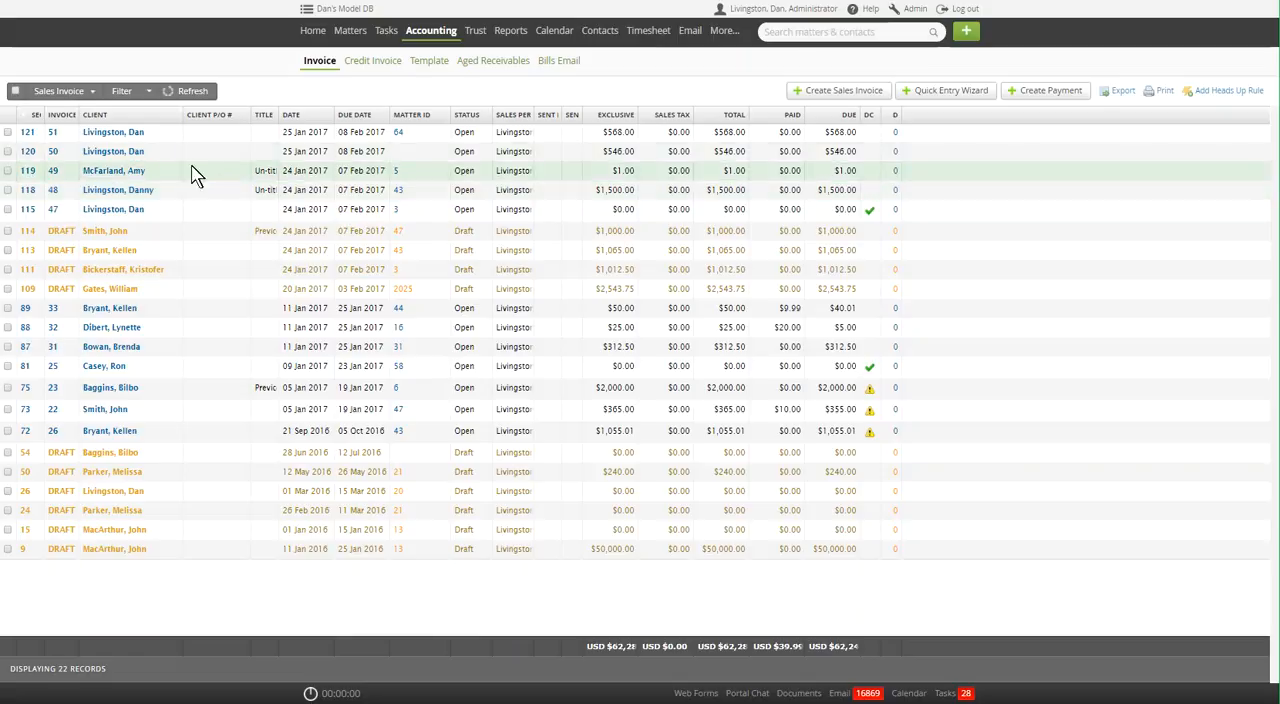
Create a payment for the new $568.00 invoice, with 1-1110 Business Current as bank account and Funds received as payment source.
left_click(8, 133)
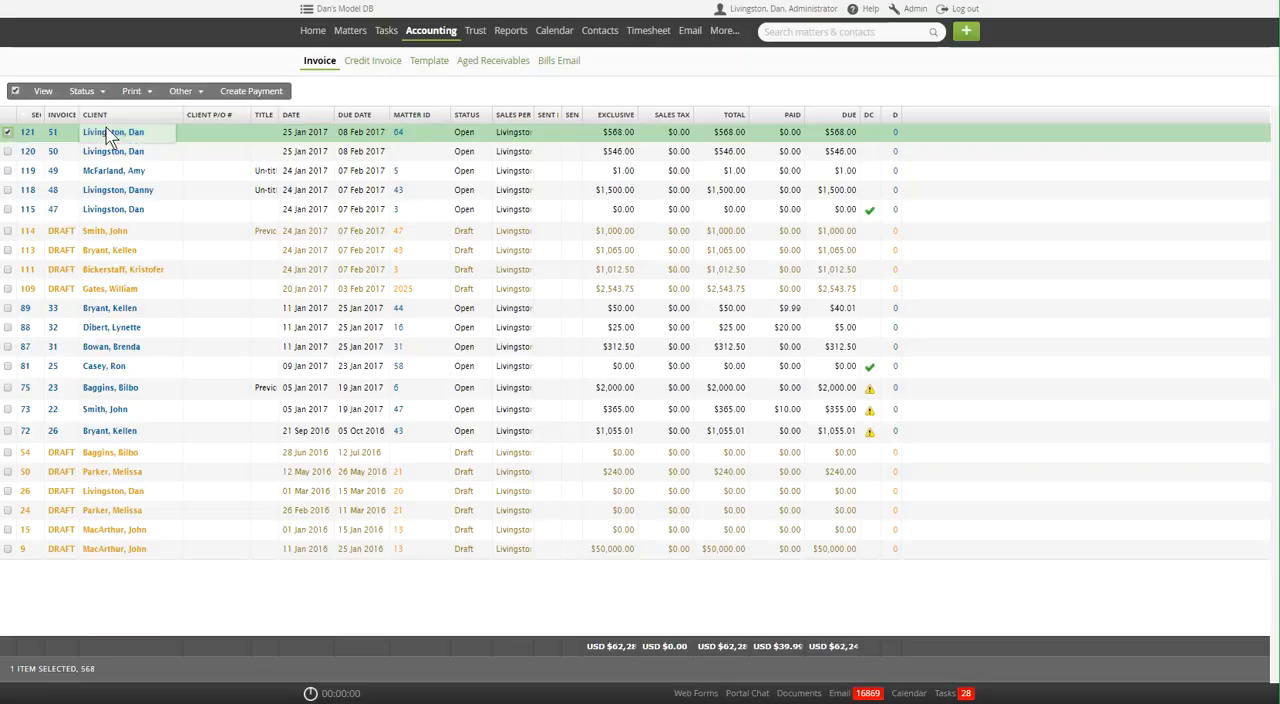
left_click(245, 95)
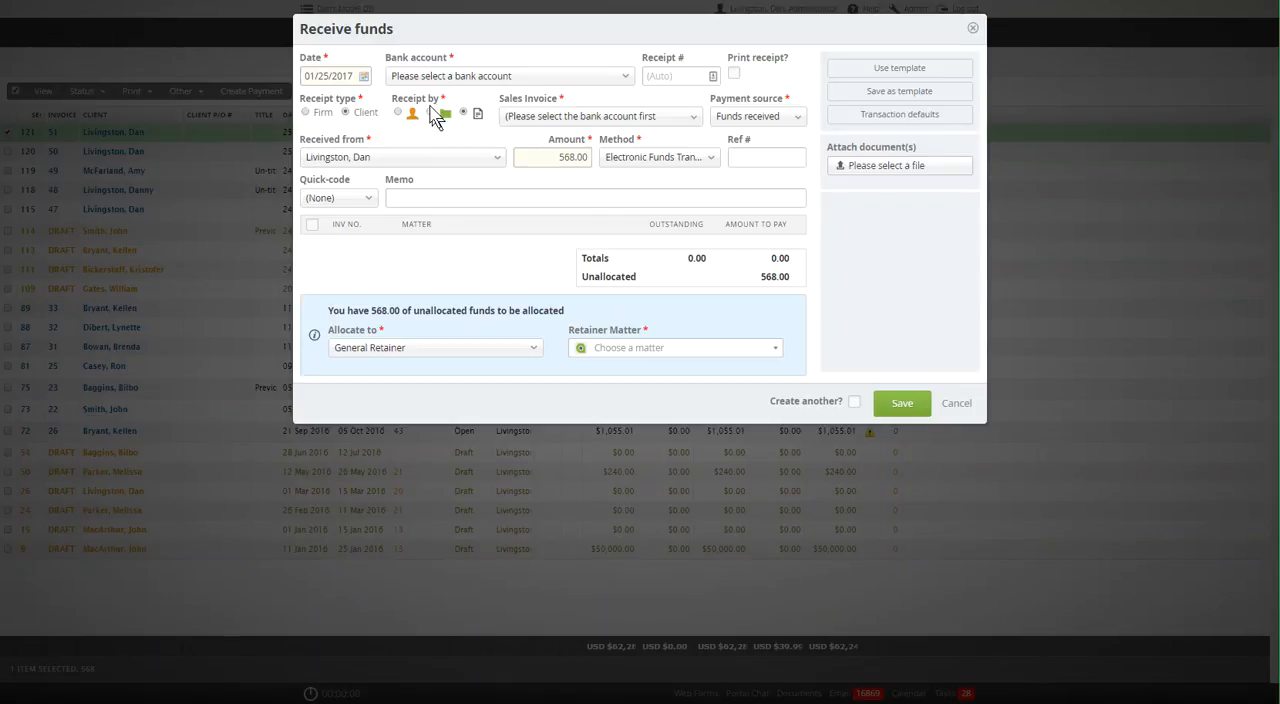
key("Escape")
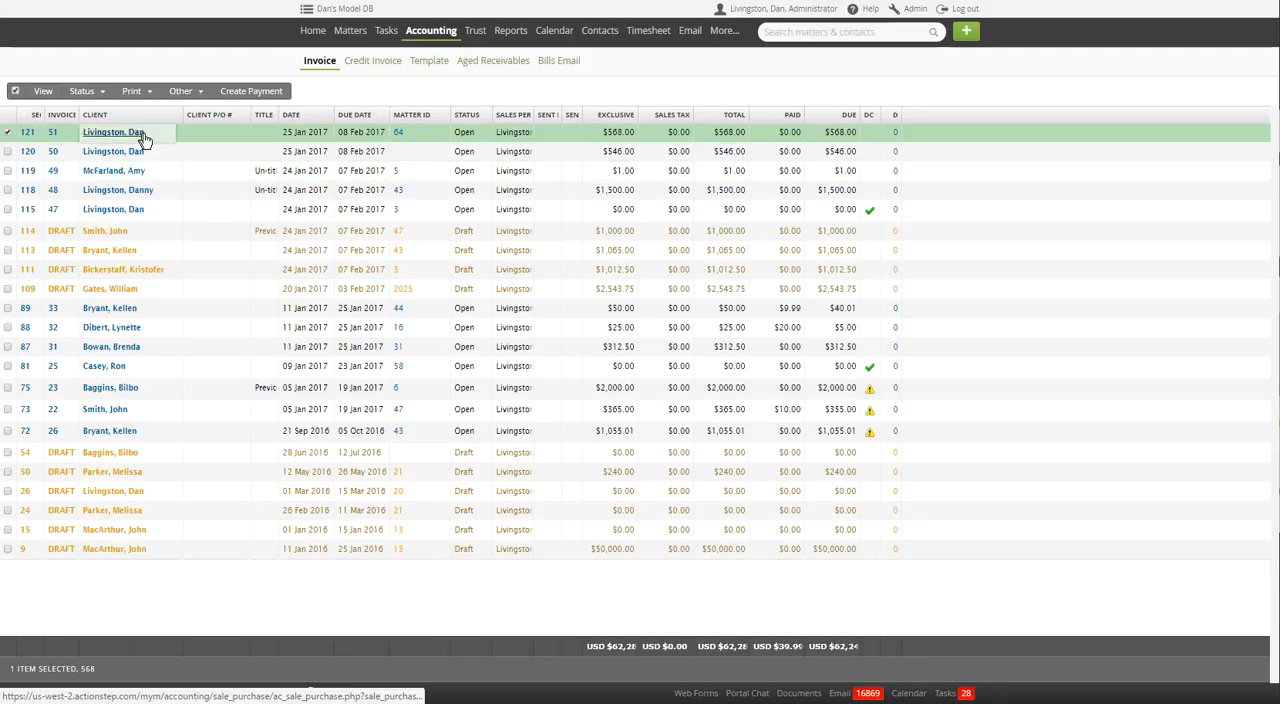
left_click(251, 92)
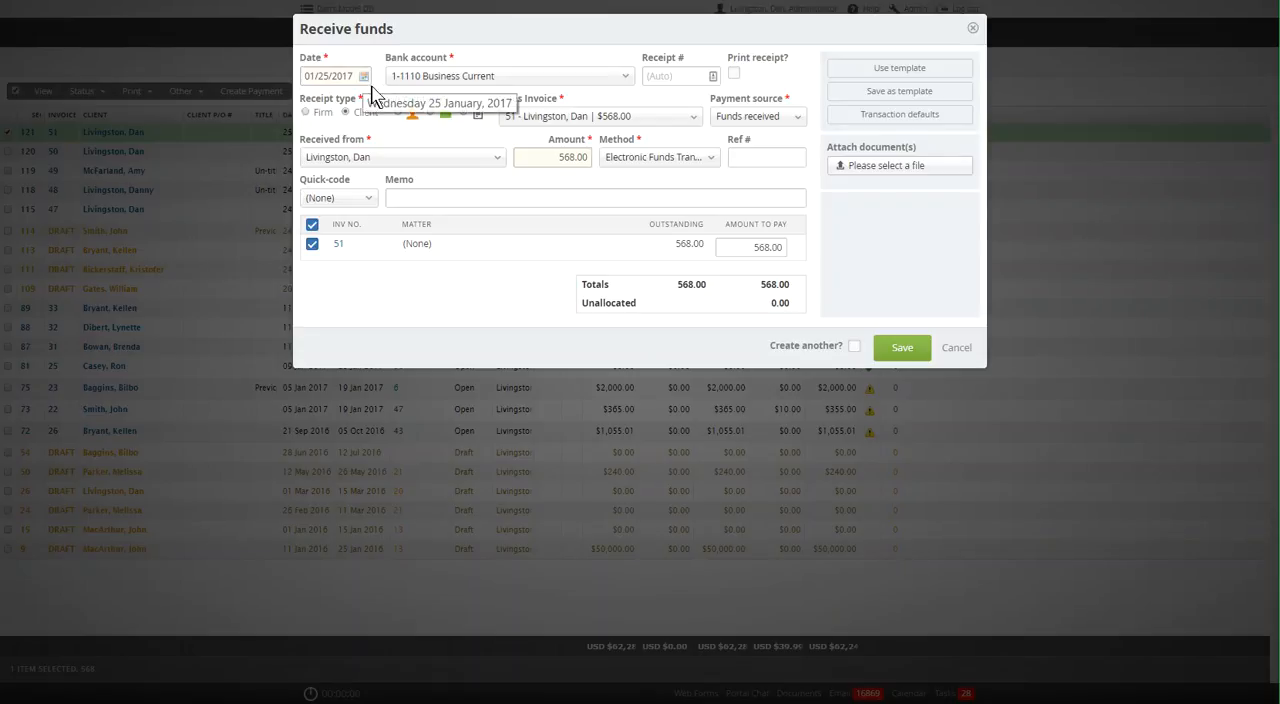
left_click(517, 80)
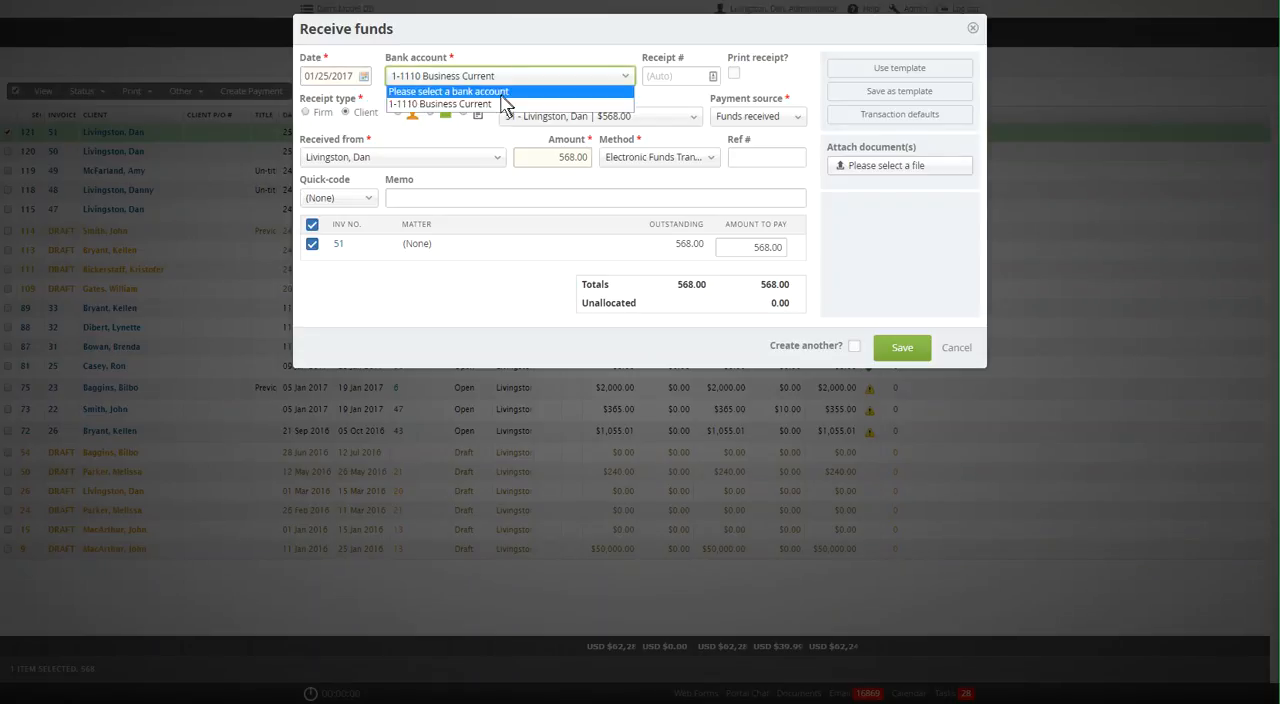
left_click(494, 104)
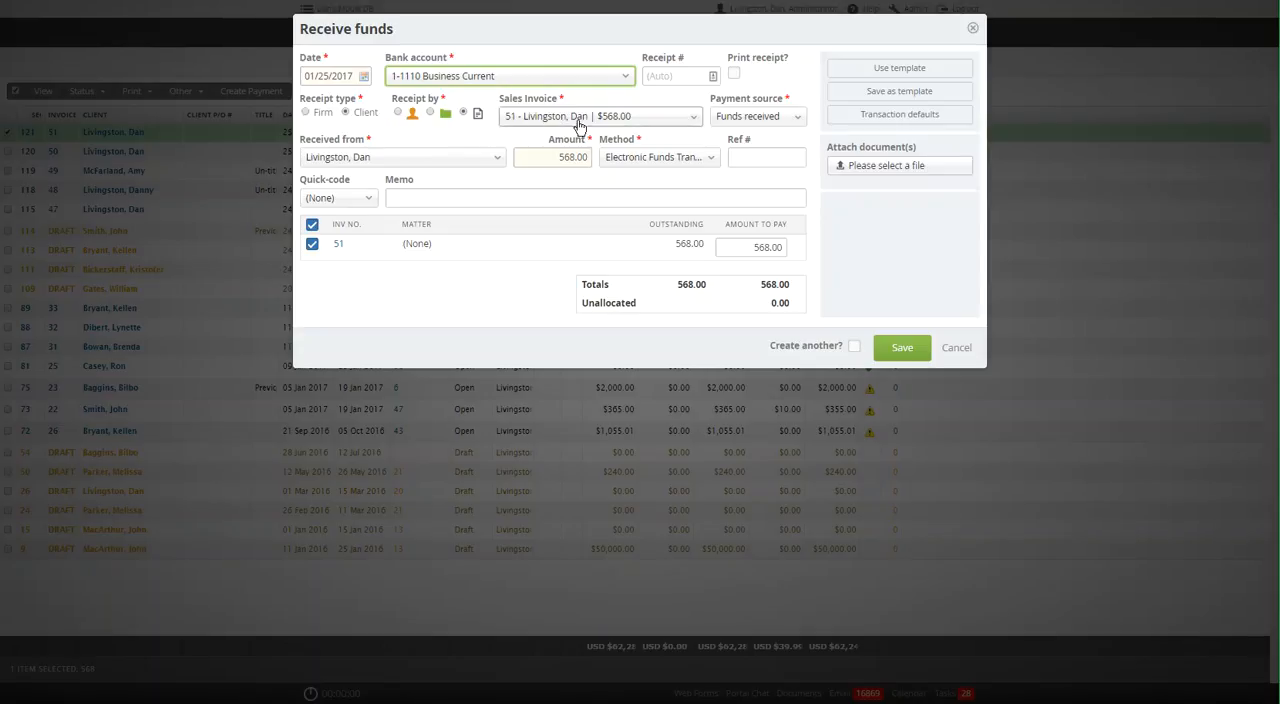
left_click(775, 118)
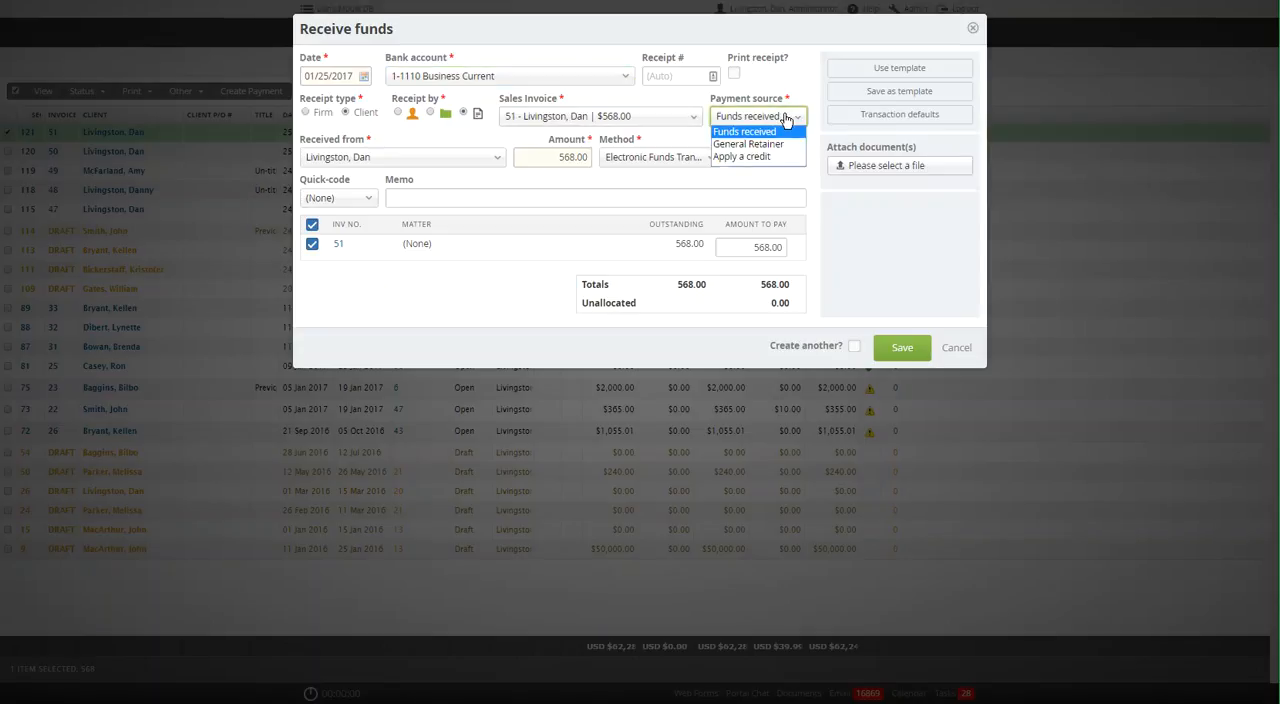
left_click(786, 118)
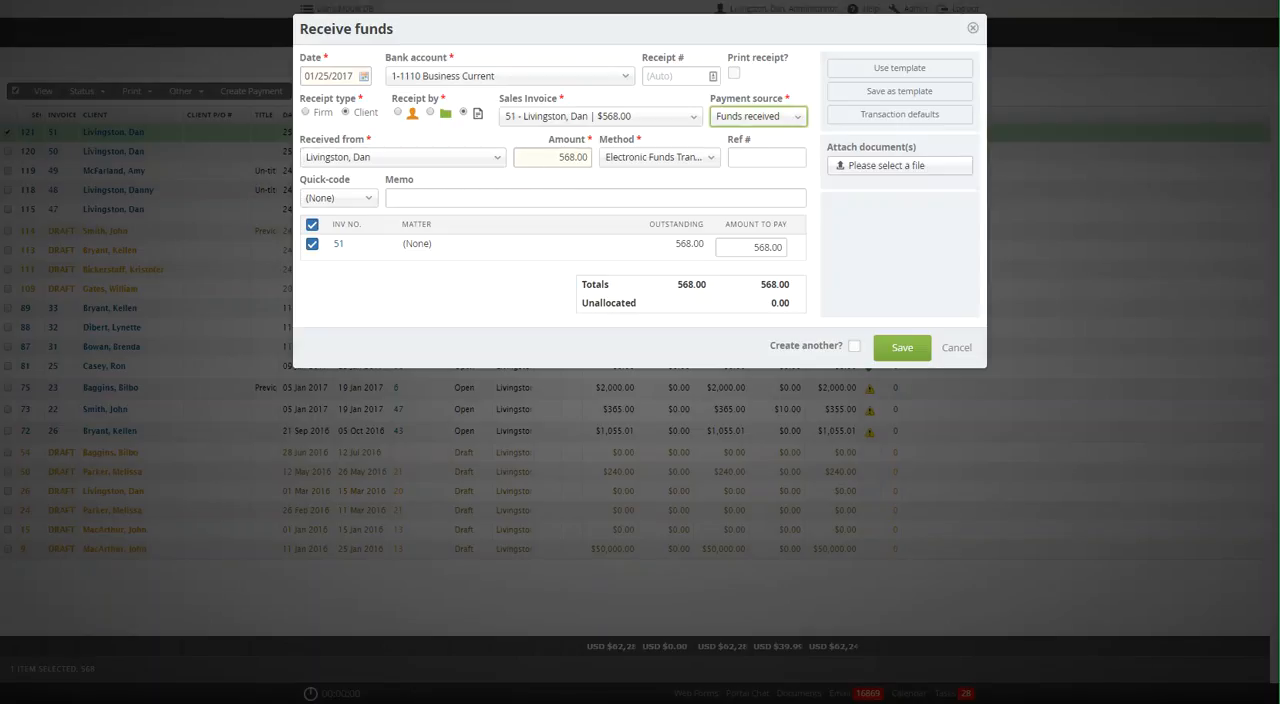
Set the payment method to Check, fill in the check number and the check date 01/25/2017, and save the receipt.
left_click(701, 160)
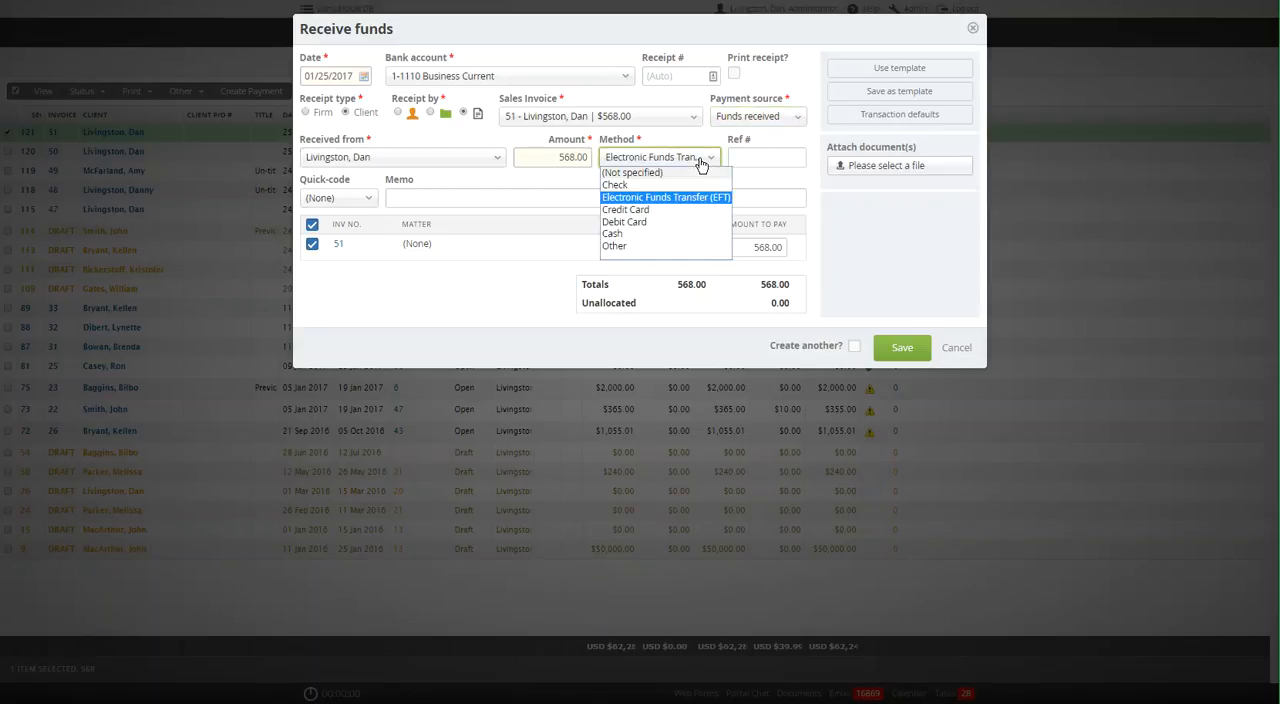
left_click(643, 186)
left_click(765, 157)
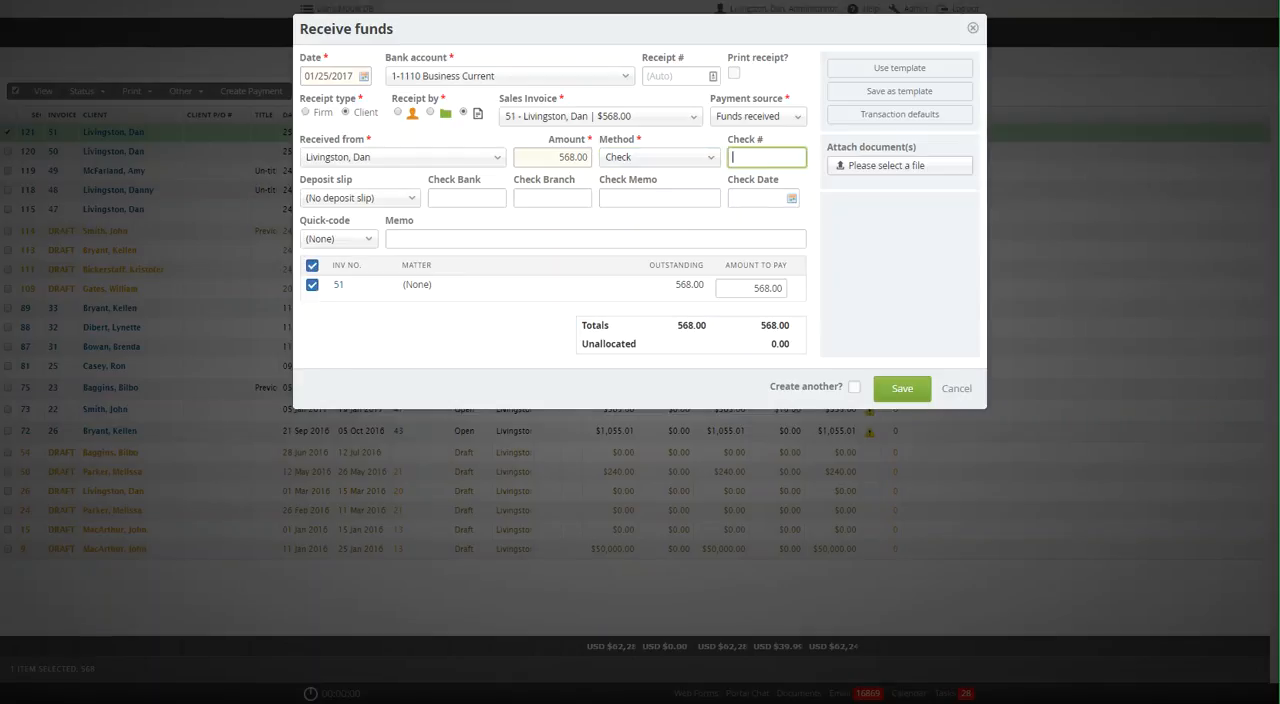
type("8569")
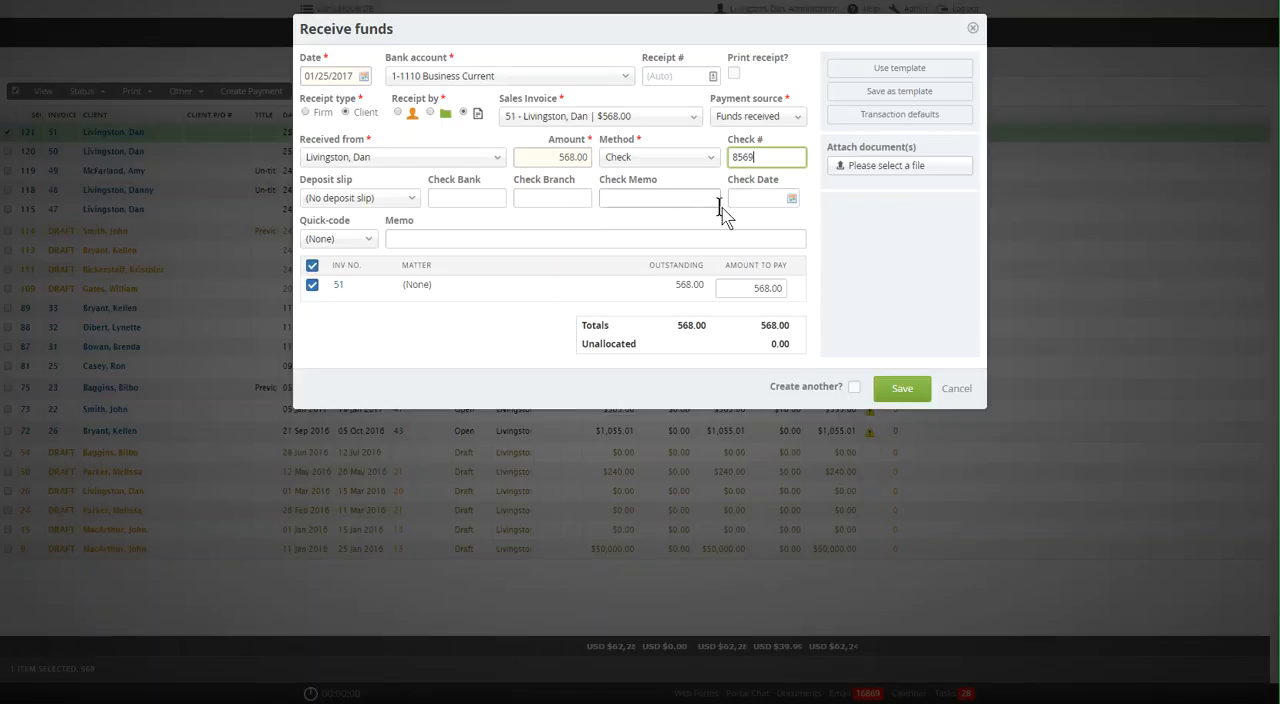
left_click(789, 198)
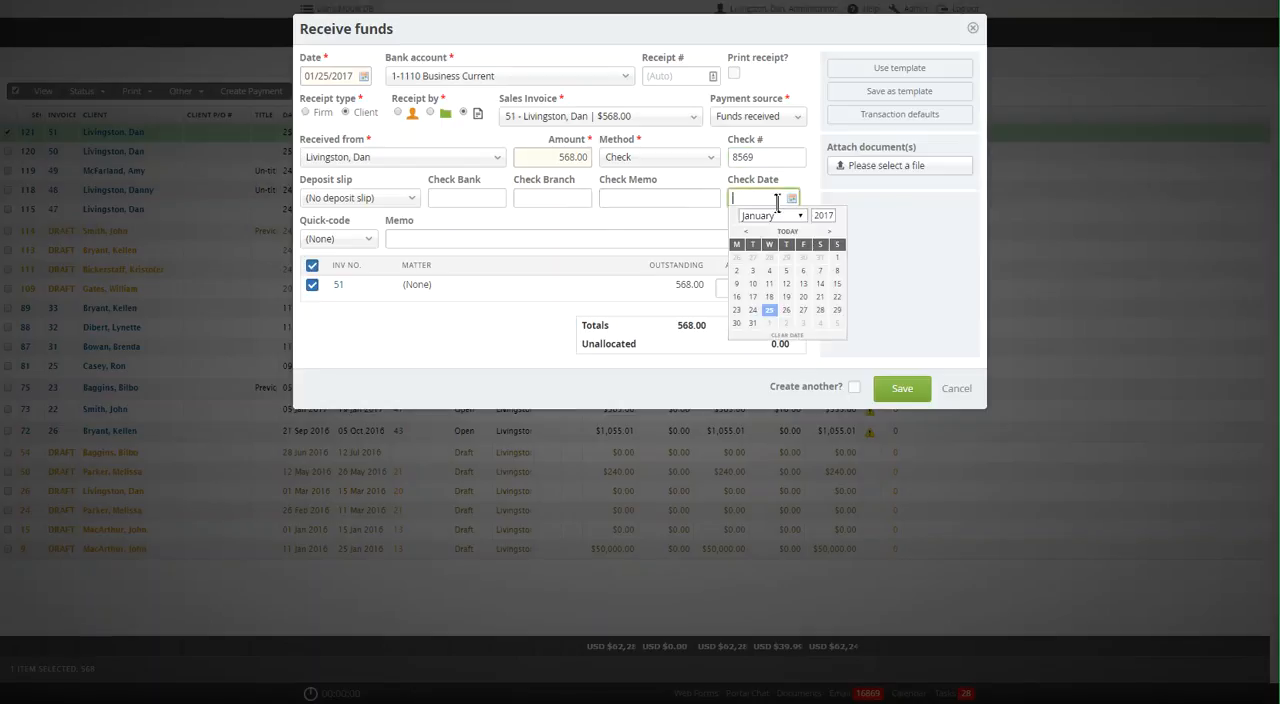
left_click(770, 310)
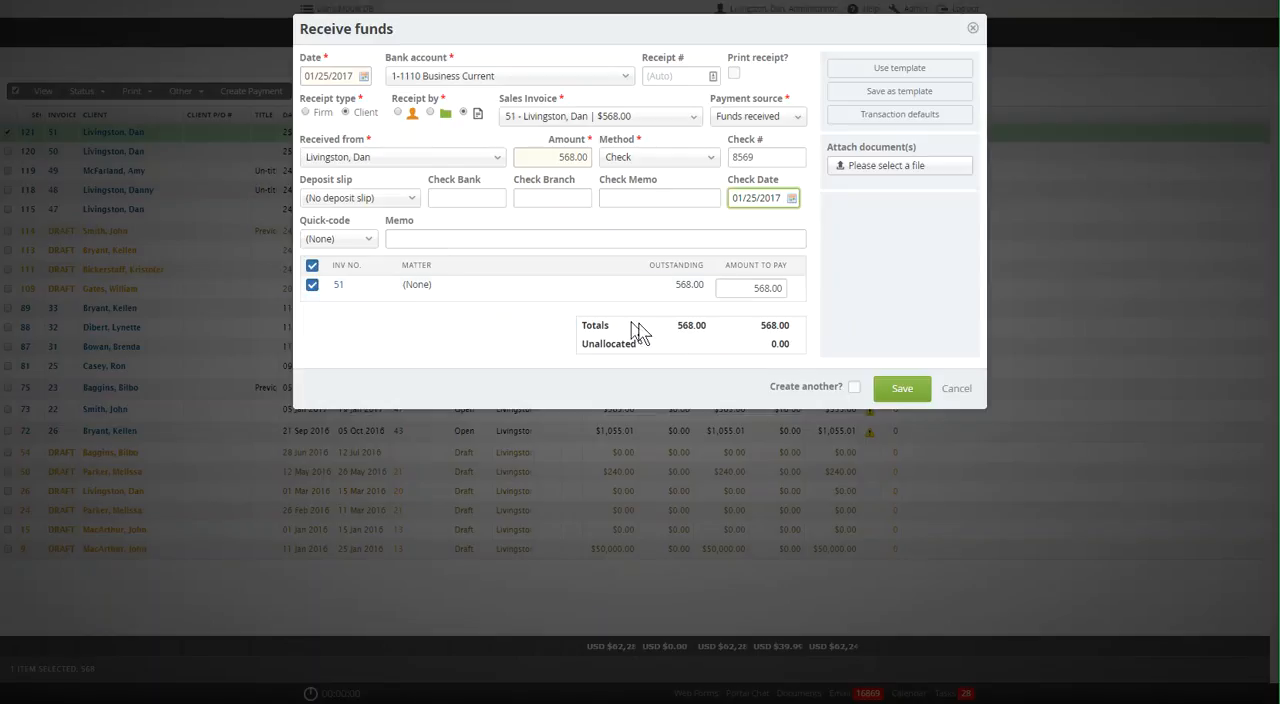
left_click(896, 391)
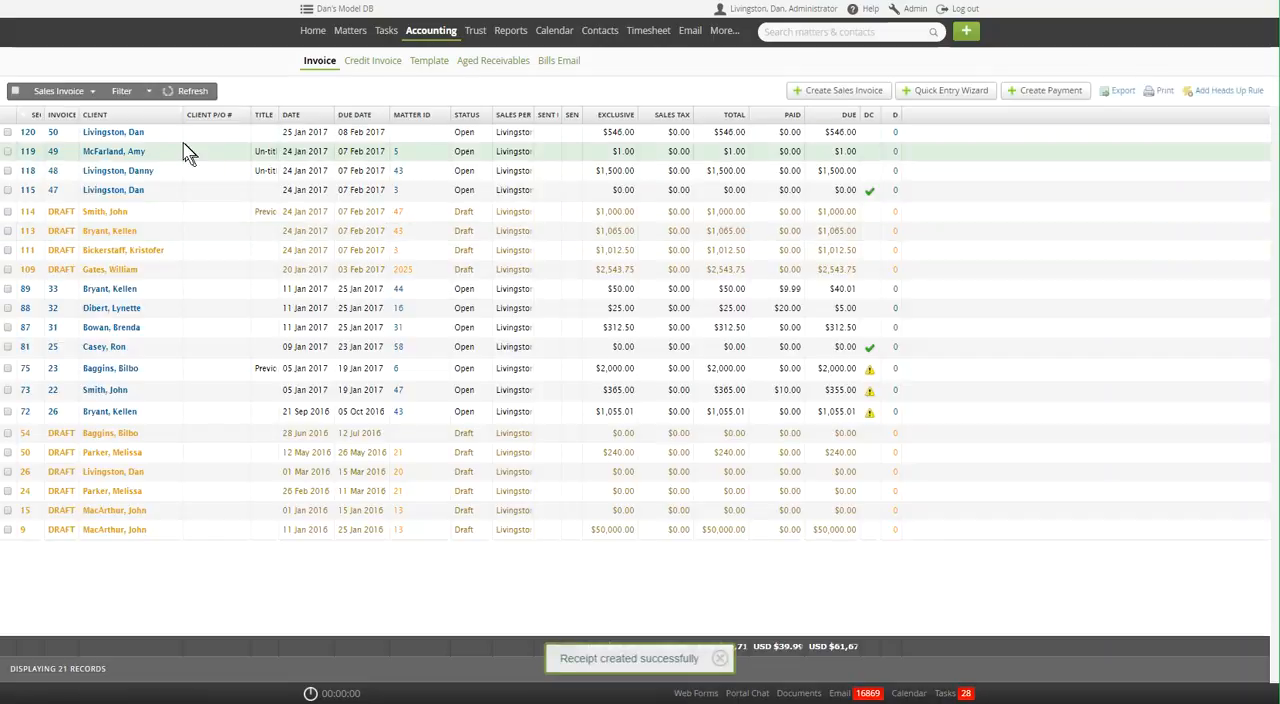